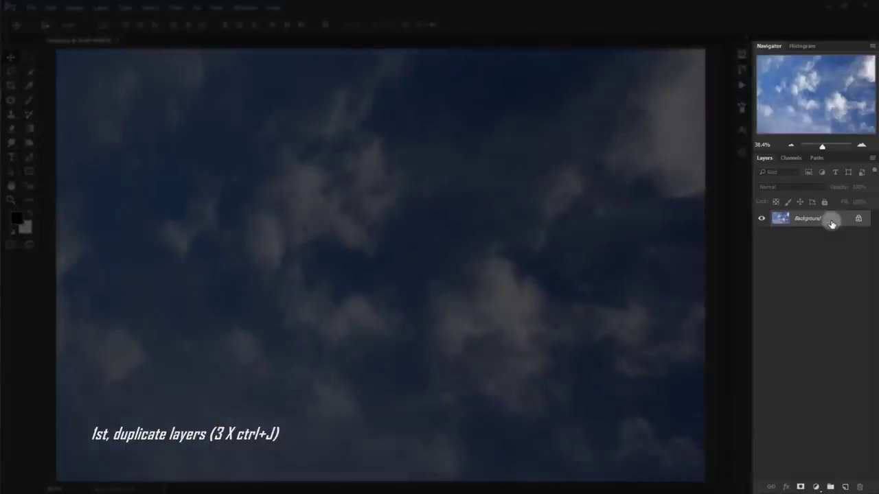
Step: Duplicate the sky layer into copies named Cloud 1, Cloud 2 and Cloud 3, hiding the top two
key("ctrl+j")
key("ctrl+j")
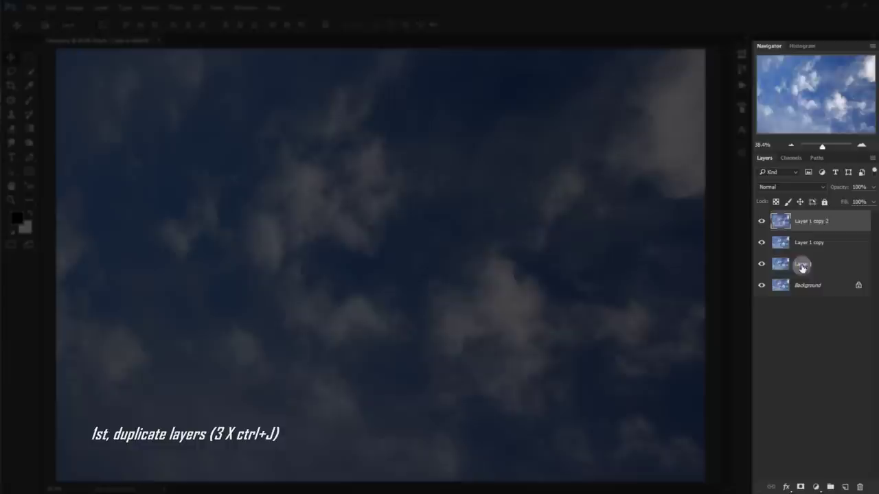
double_click(802, 266)
type("oud 3")
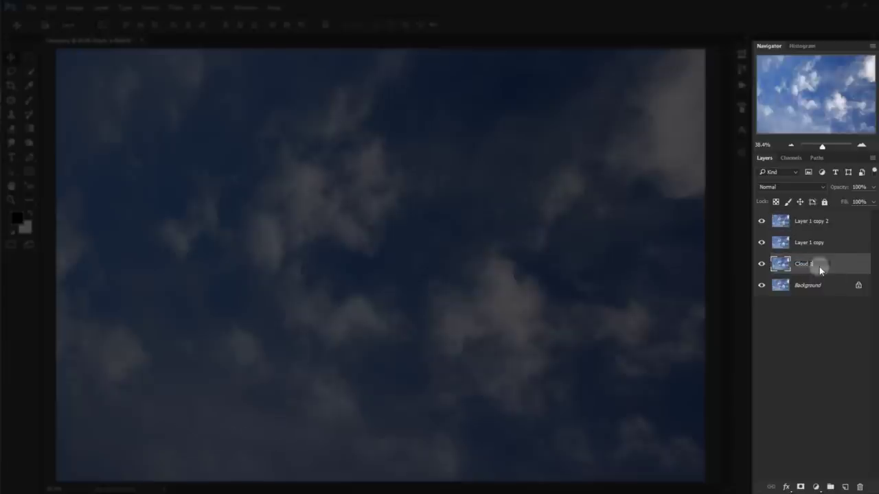
double_click(814, 242)
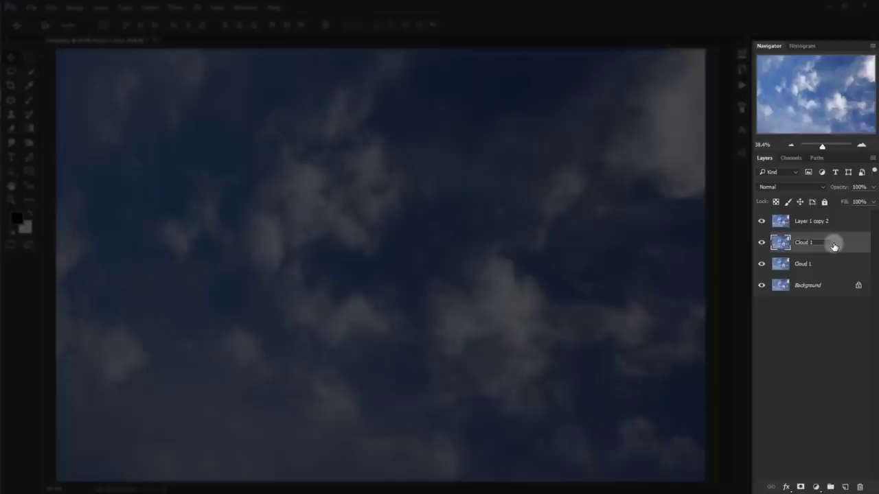
double_click(819, 221)
type("Cloud 3")
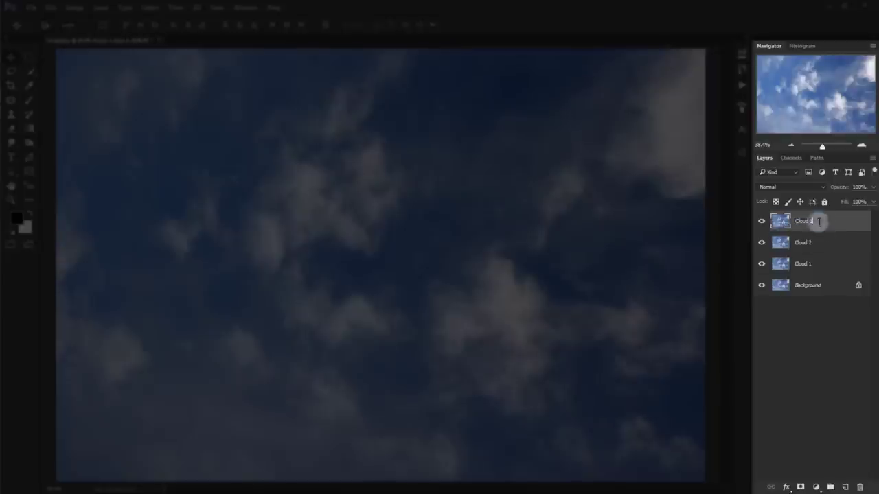
key("Return")
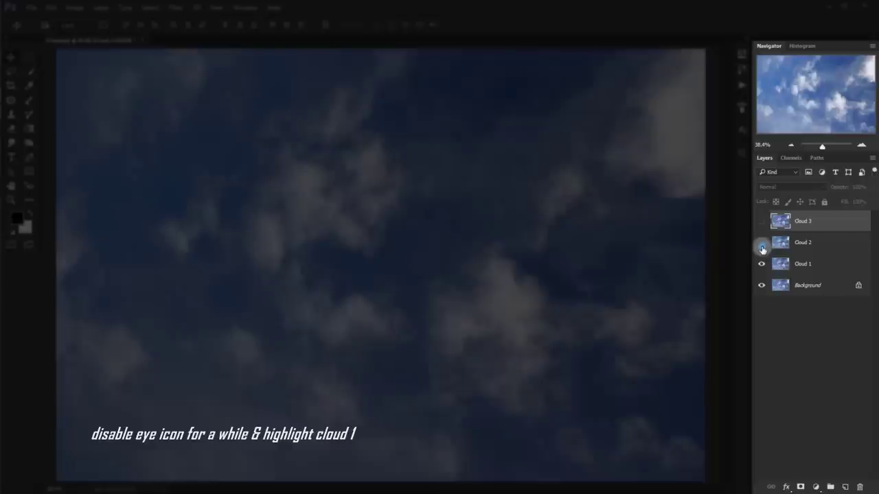
Step: Rotate the Cloud 1 layer 180° with Edit > Transform
left_click(824, 273)
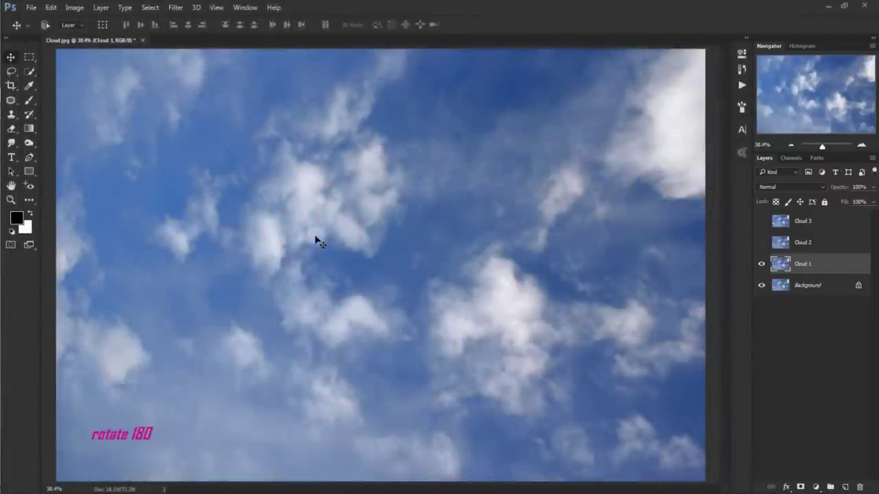
left_click(51, 7)
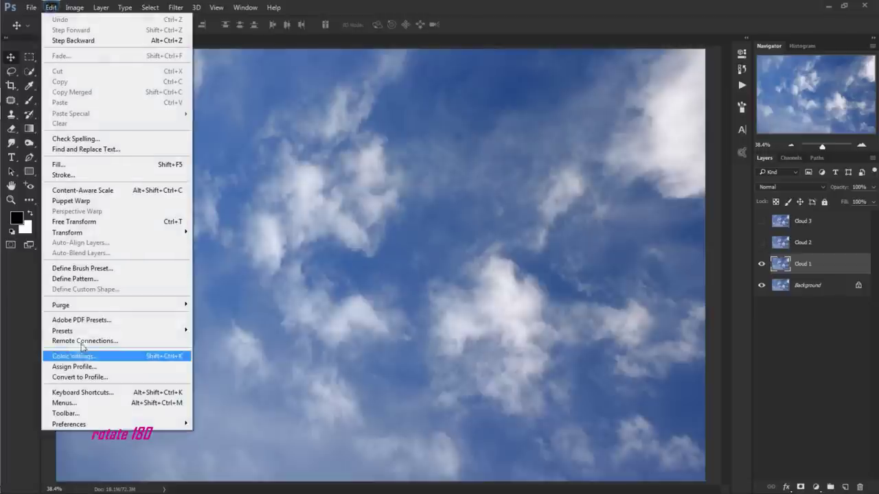
mouse_move(68, 233)
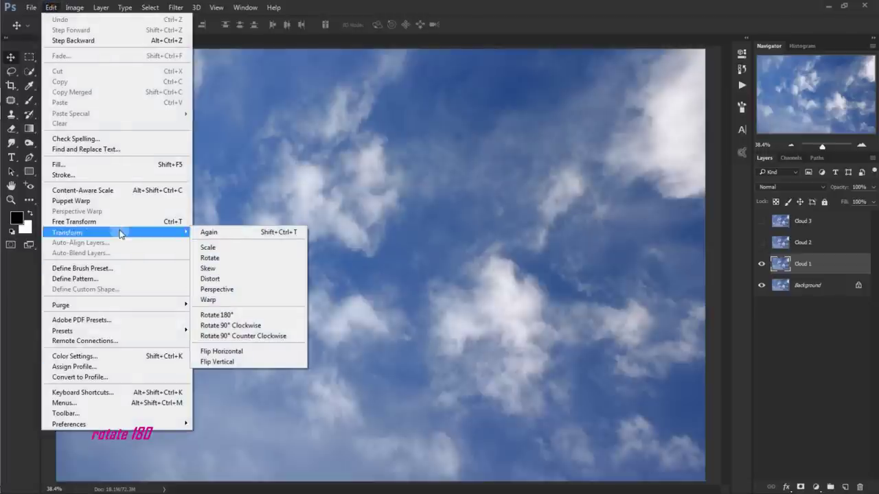
left_click(260, 315)
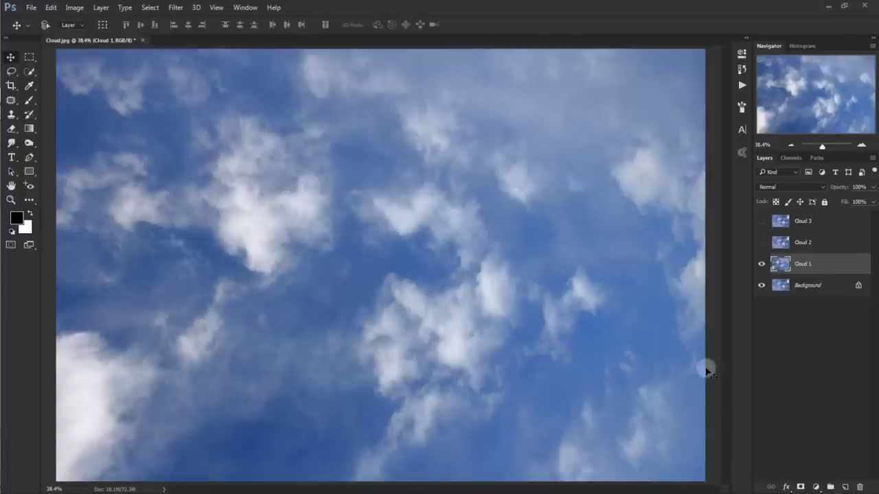
Step: Set Cloud 1's blend mode to Lighten and compare it on and off
left_click(769, 187)
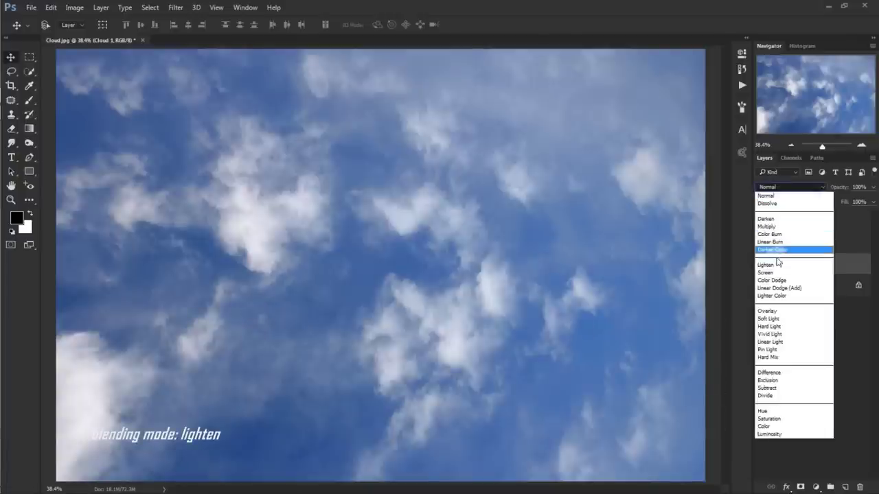
left_click(778, 265)
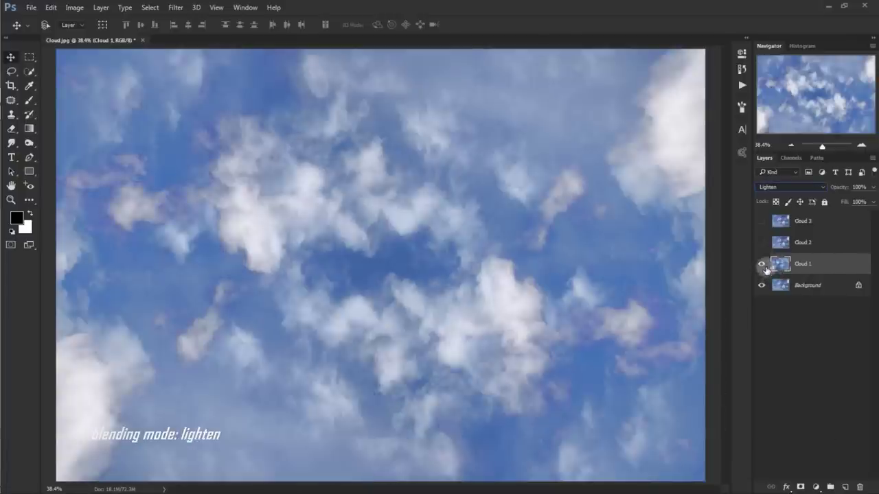
left_click(761, 264)
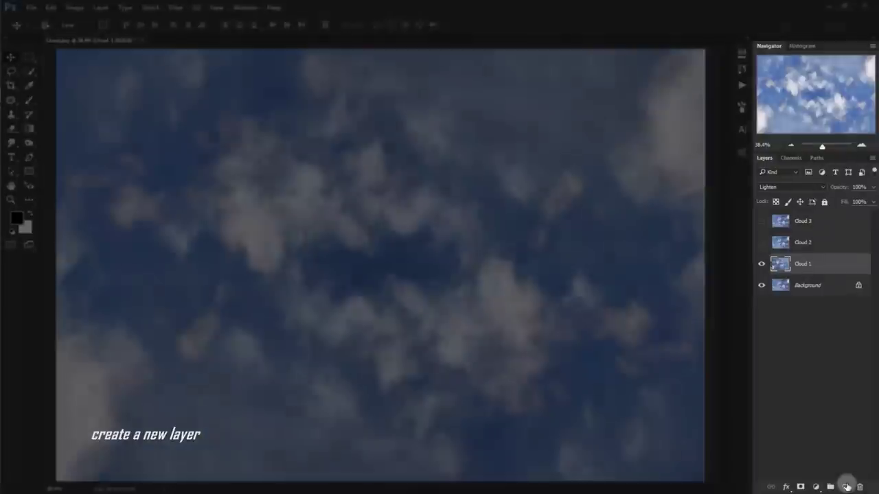
Step: Add Layer 1 above Cloud 1, fill it with white, and set its opacity to 15%
left_click(845, 487)
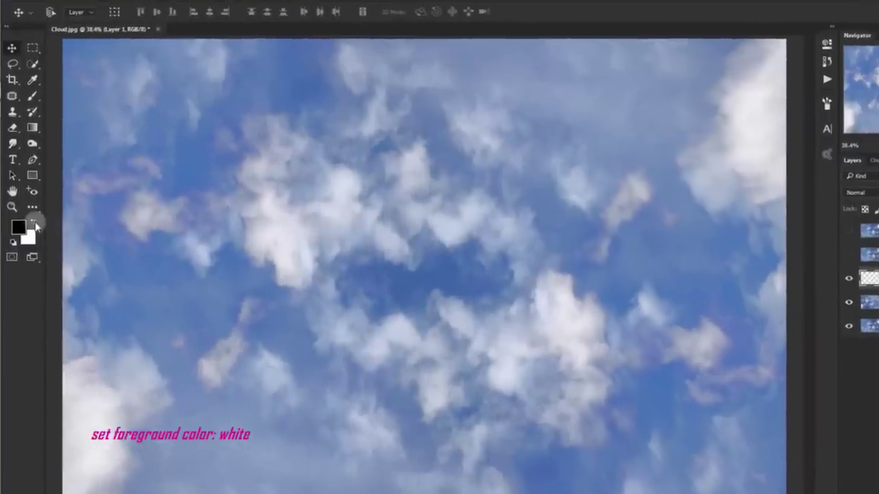
left_click(34, 223)
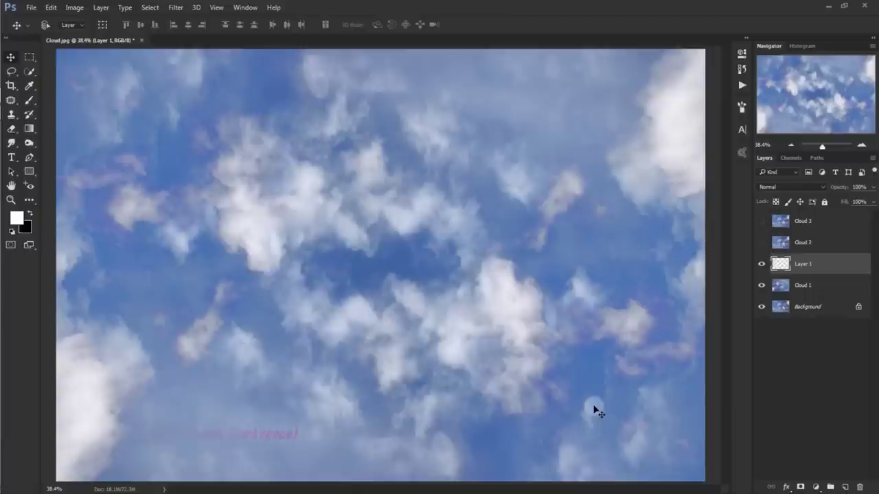
key("alt+BackSpace")
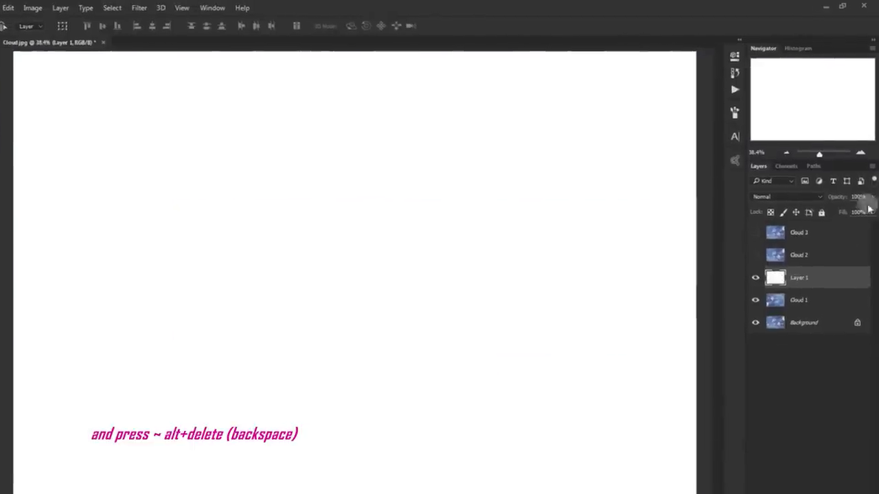
left_click(872, 187)
left_click_drag(869, 254, 815, 256)
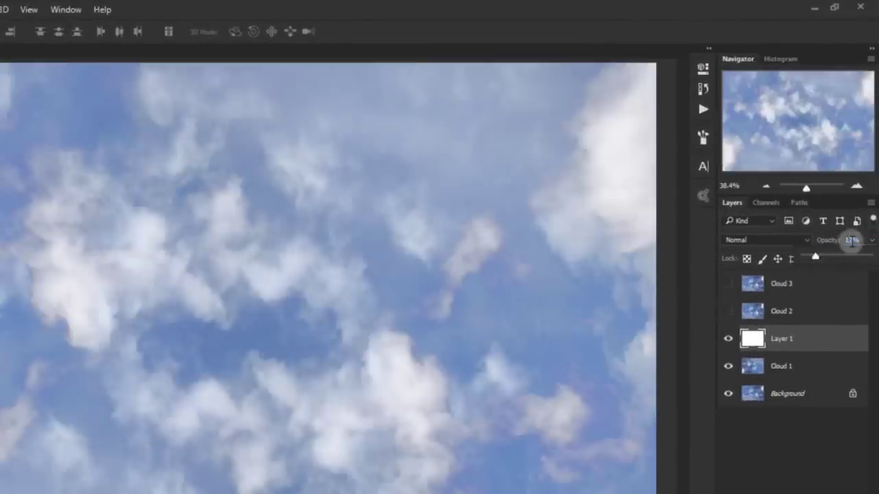
left_click(851, 240)
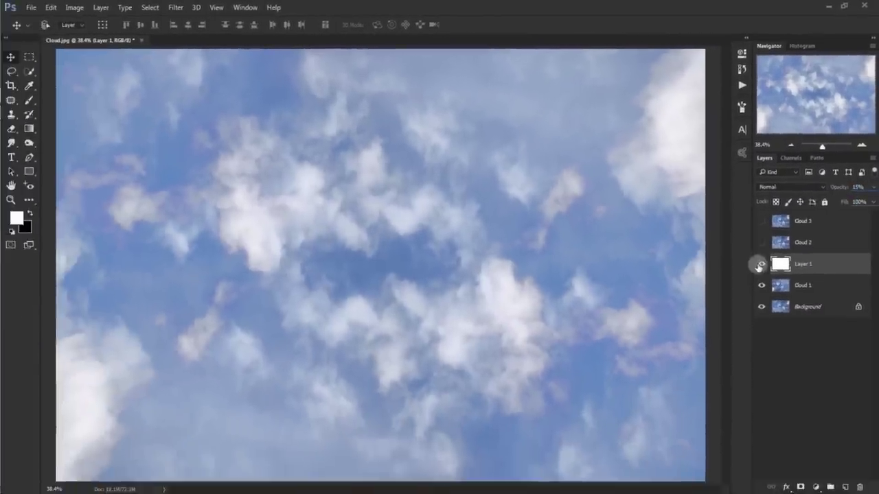
left_click(760, 264)
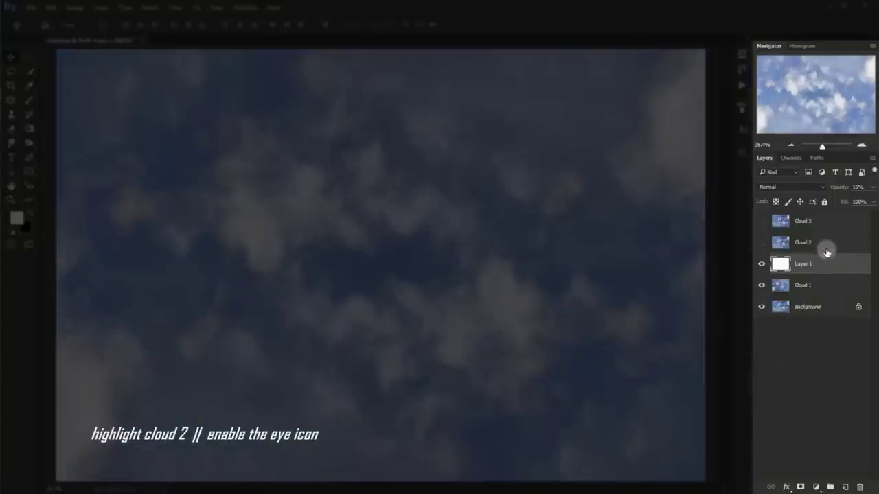
Step: Make Cloud 2 visible and apply a Gaussian Blur with radius 309.2 pixels
left_click(827, 248)
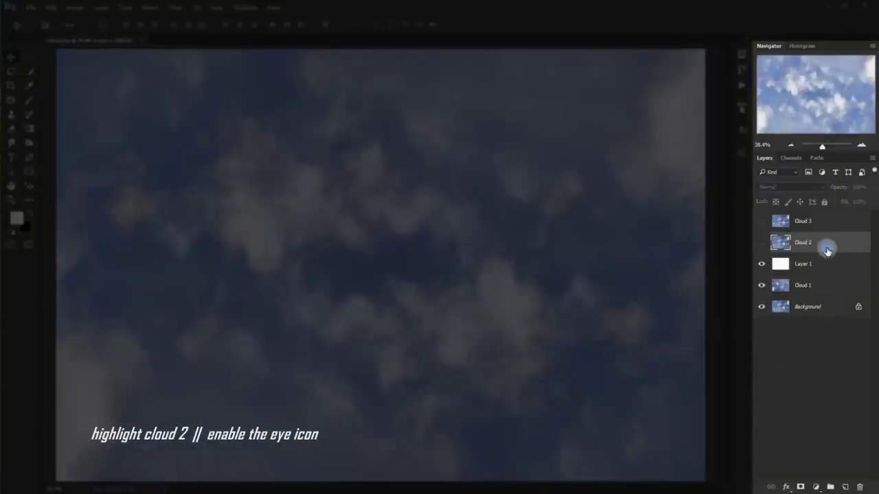
left_click(761, 245)
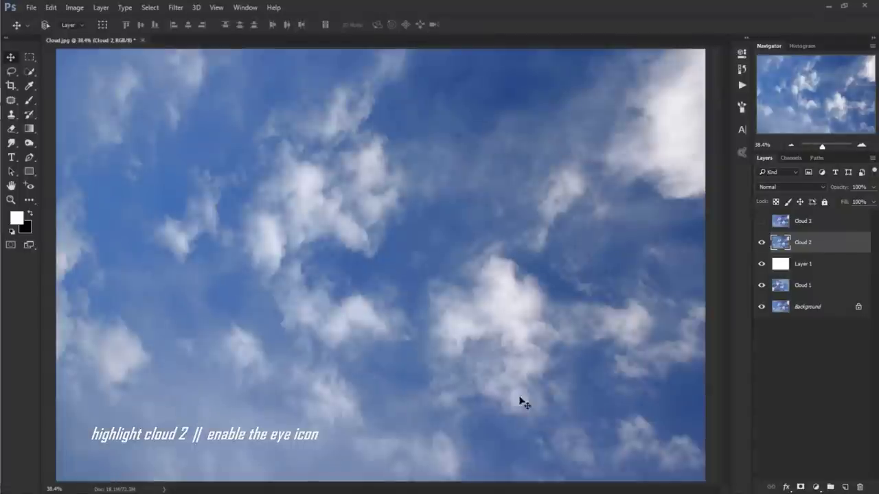
left_click(176, 11)
mouse_move(181, 129)
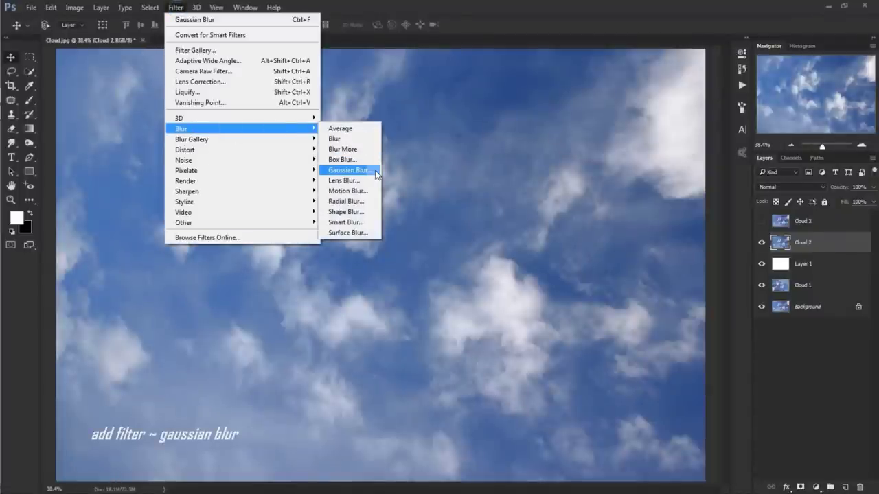
left_click(350, 170)
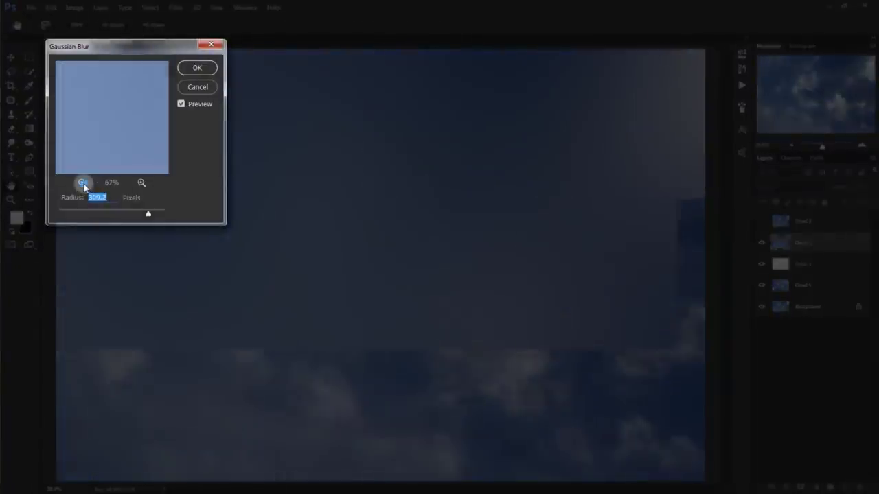
left_click(82, 183)
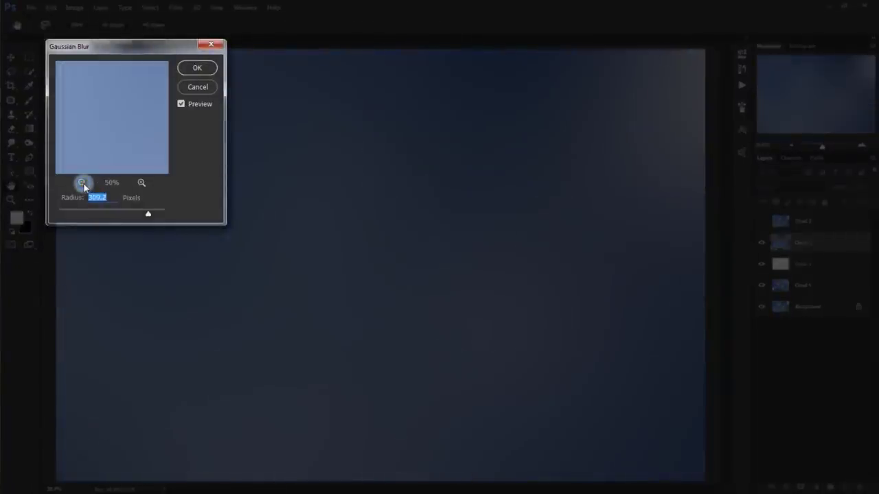
left_click(83, 184)
left_click(114, 197)
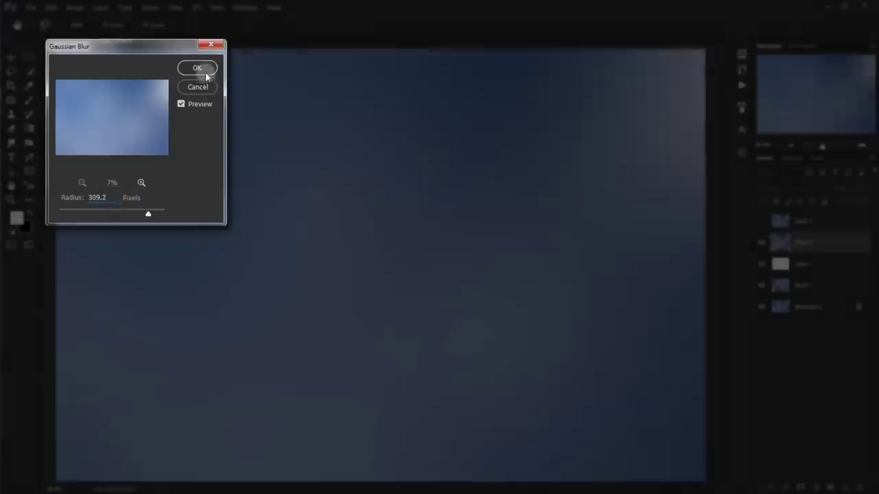
left_click(198, 67)
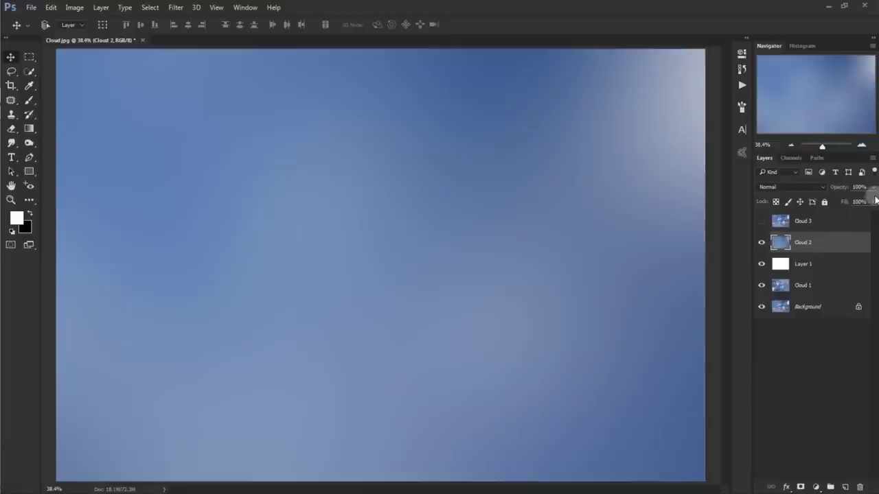
Step: Set Cloud 2's opacity to 50%
left_click_drag(875, 199, 854, 201)
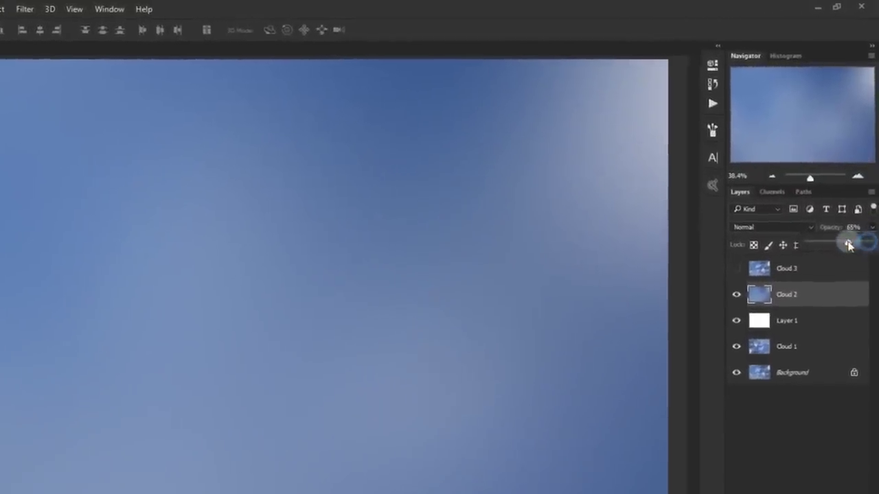
left_click_drag(848, 245, 829, 245)
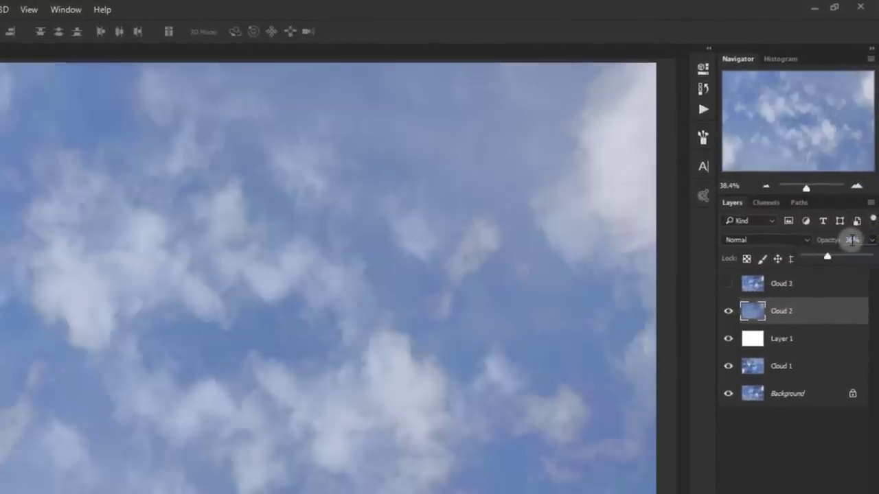
left_click(850, 239)
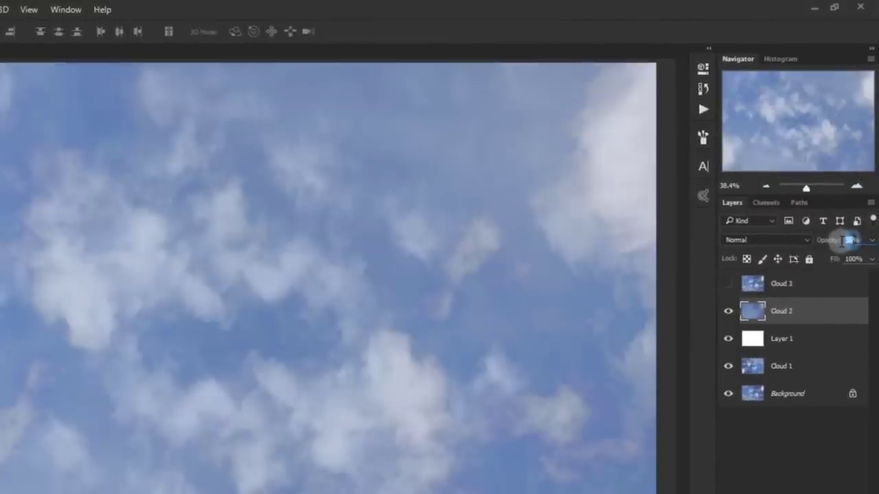
type("50")
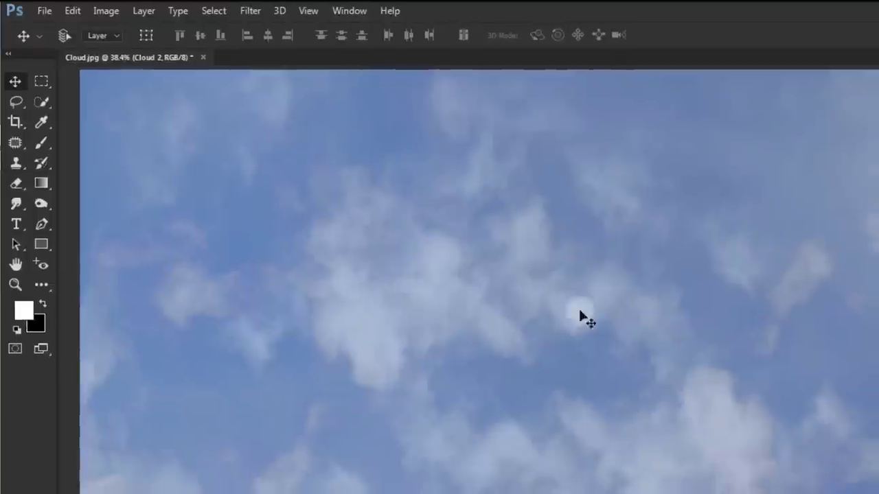
Step: Save the document as Cloud_Face_Effects.psd in Photoshop format in the Cloud Face folder
left_click(31, 8)
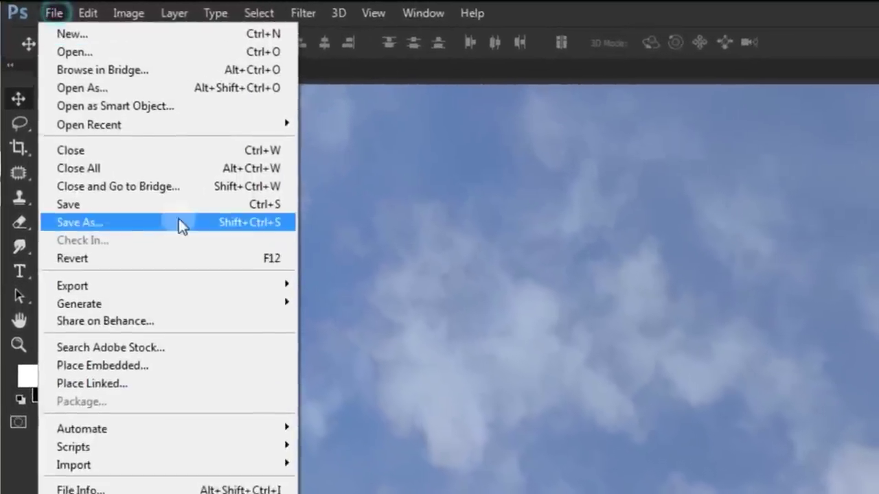
left_click(154, 199)
left_click(412, 242)
type("_F")
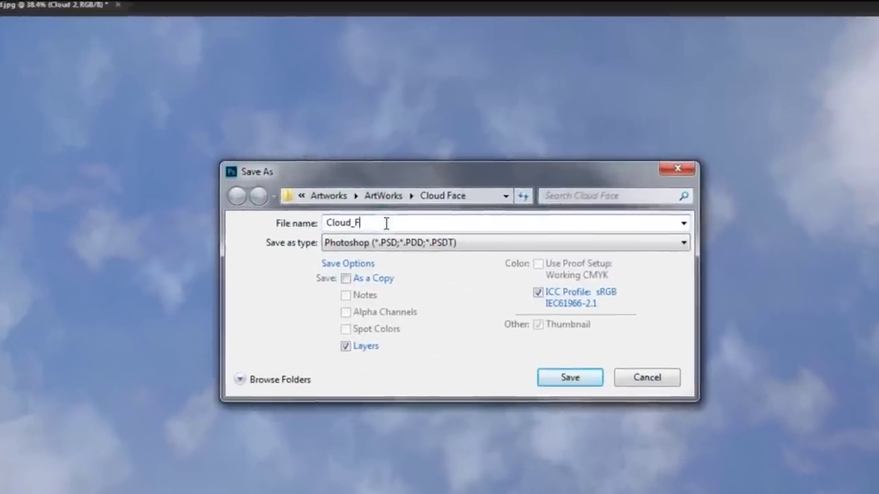
type("ace_Effects")
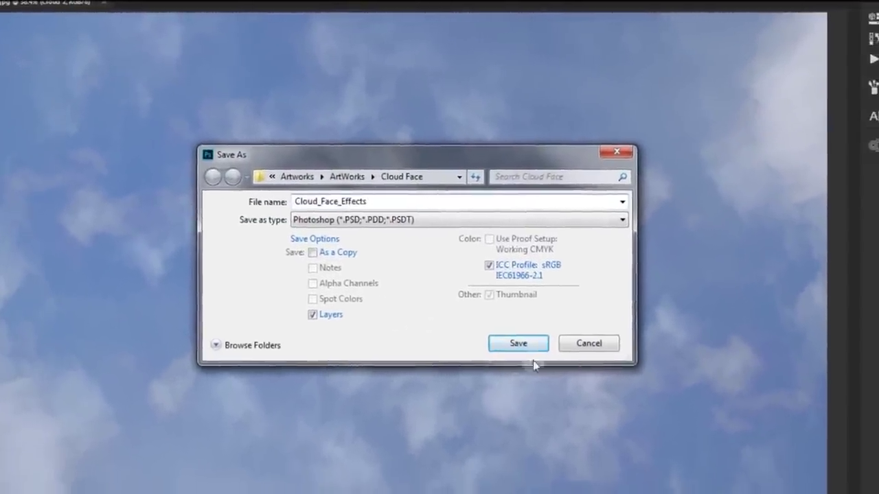
left_click(530, 351)
left_click(539, 241)
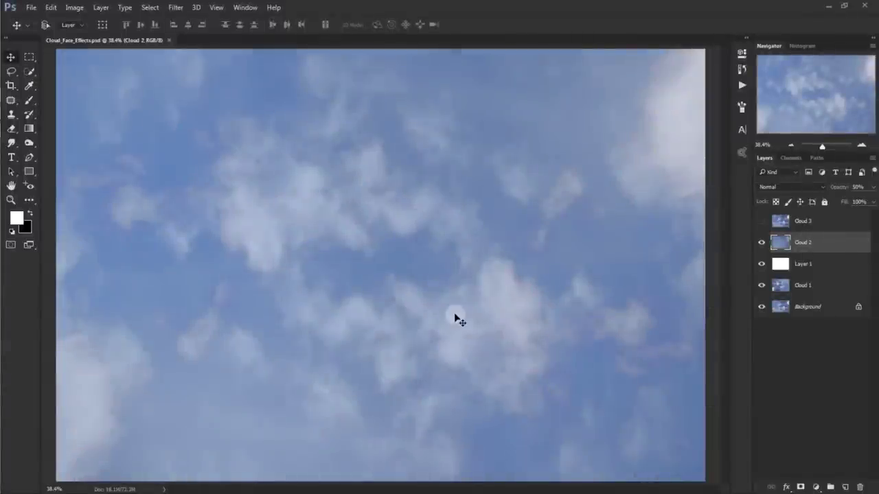
mouse_move(1, 211)
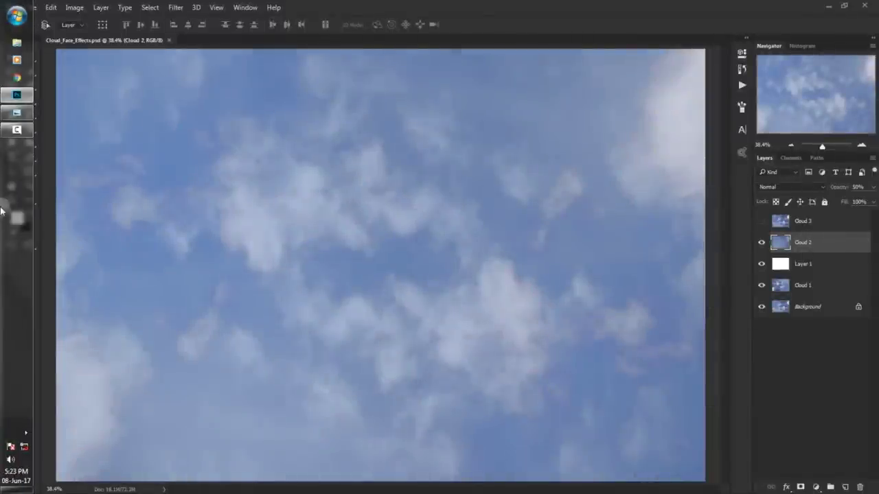
Step: Open Vintage_Airplane.jpg from Windows Photo Viewer in Adobe Photoshop
left_click(17, 116)
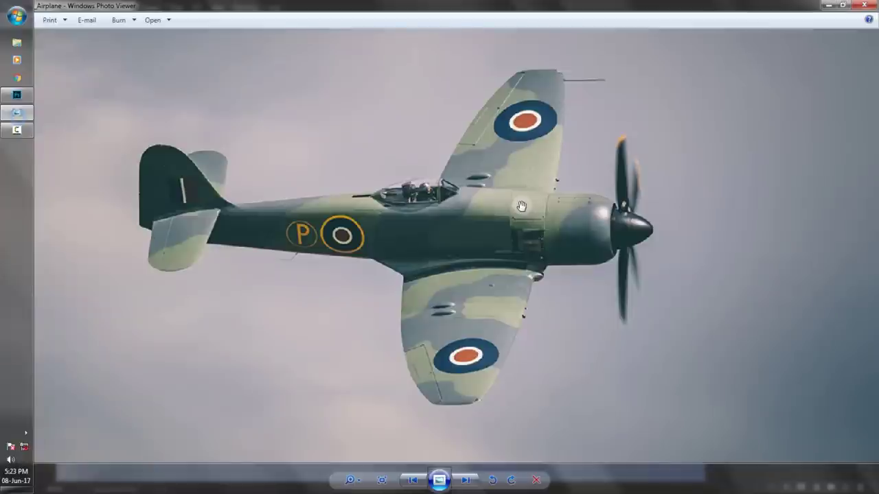
left_click(165, 21)
left_click(265, 59)
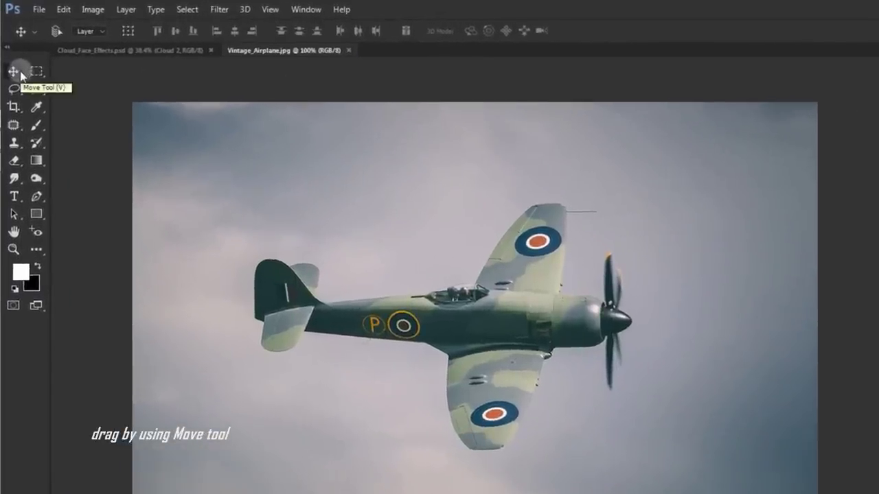
Step: Drag the airplane photo into Cloud_Face_Effects.psd as a new layer and close Vintage_Airplane.jpg
mouse_move(323, 257)
left_mouse_down()
mouse_move(135, 58)
mouse_move(290, 229)
left_mouse_up()
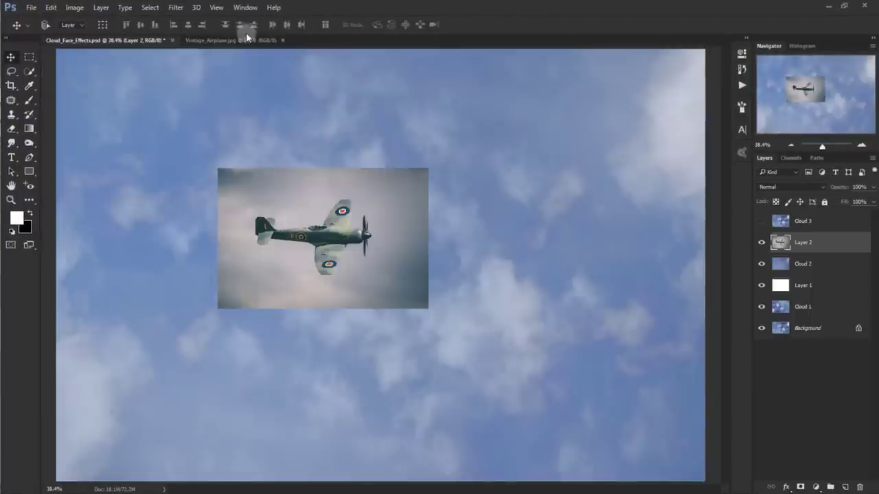
left_click(245, 39)
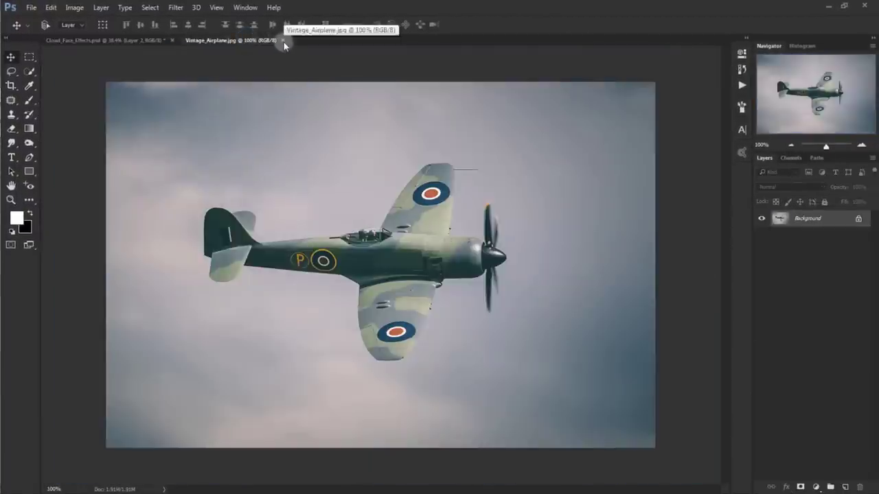
left_click(283, 41)
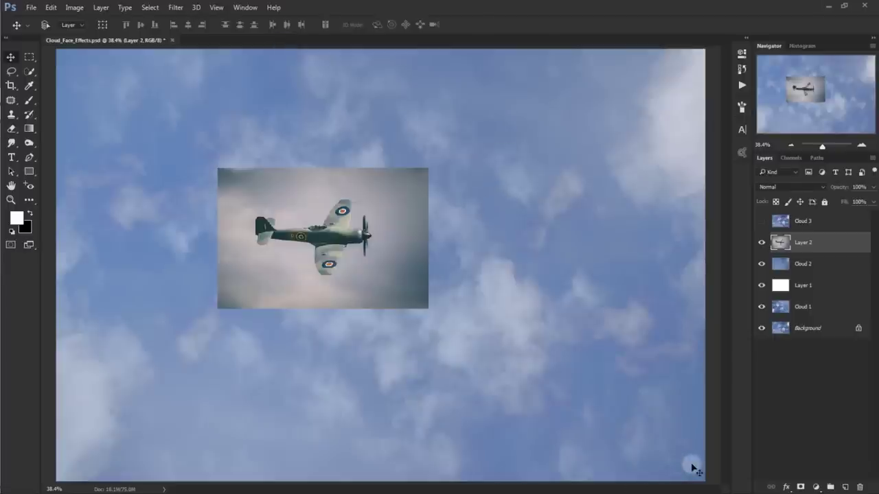
Step: Scale the airplane layer proportionally to 77% width and height and apply the transform
key("ctrl+t")
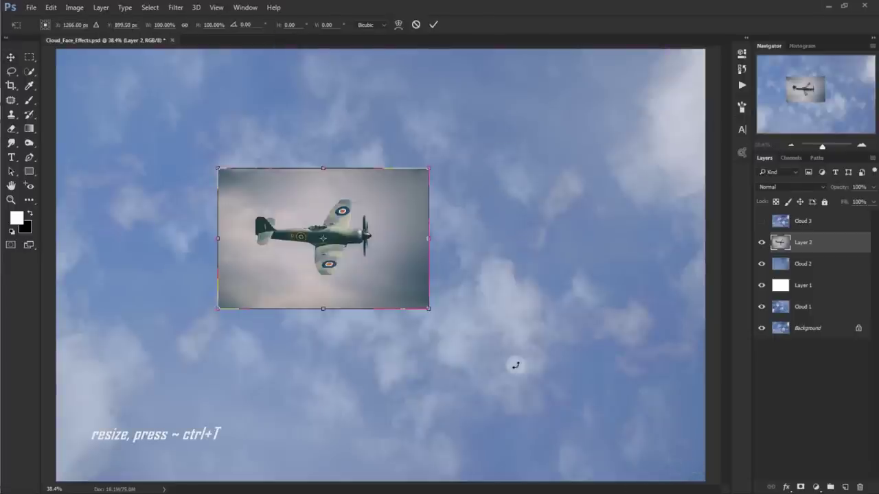
left_click_drag(428, 309, 382, 257)
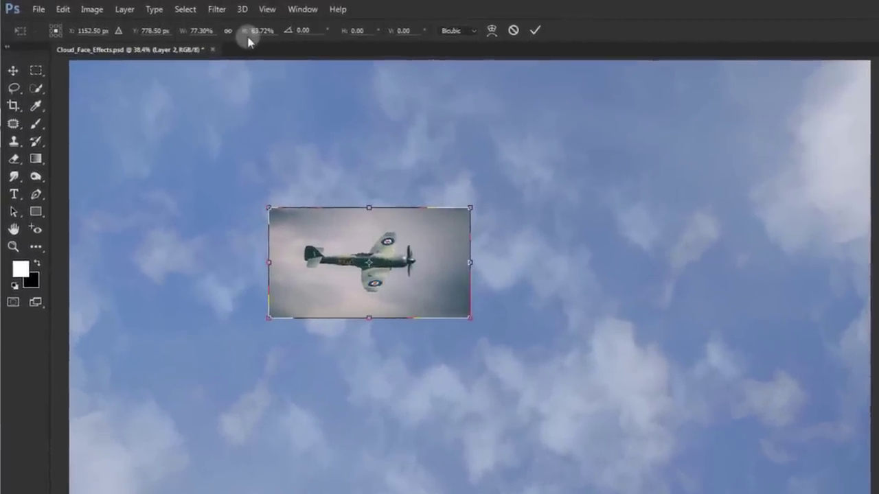
left_click(216, 29)
left_click(205, 28)
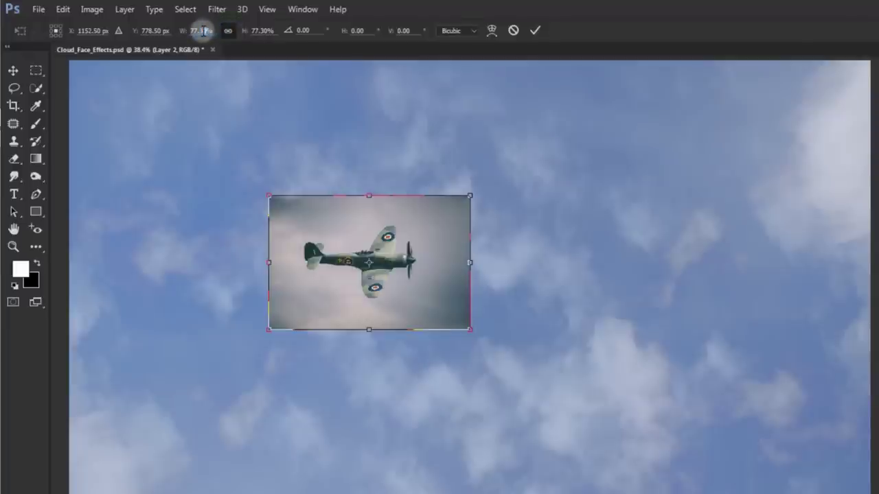
type("00")
key("Return")
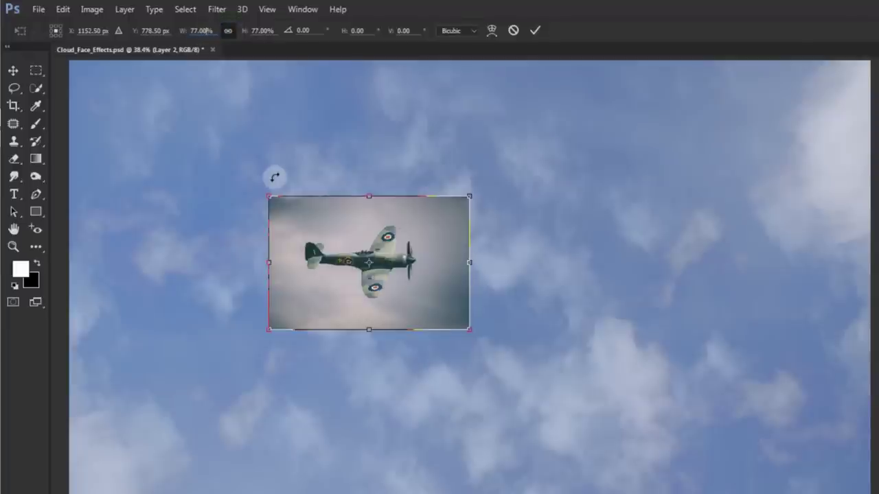
left_click(13, 70)
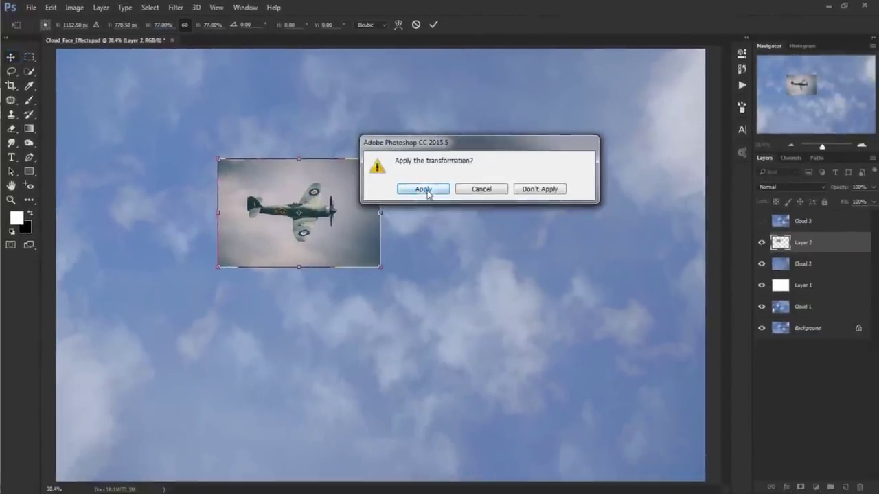
left_click(422, 189)
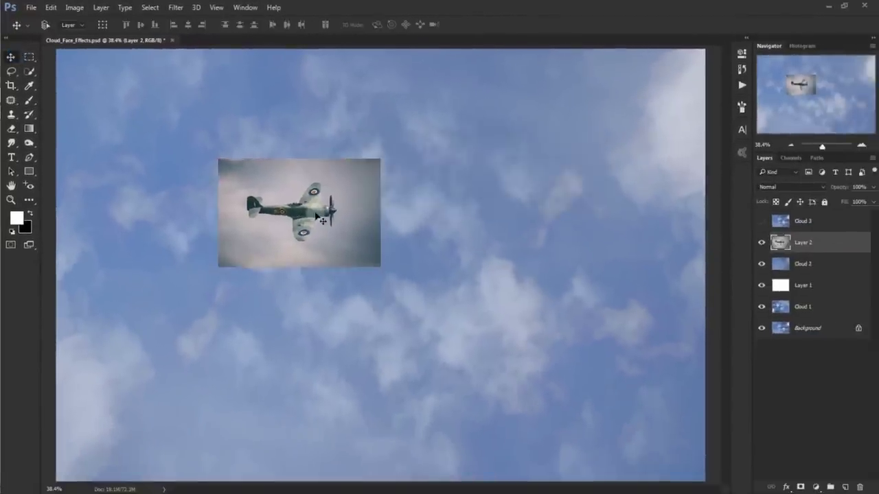
Step: Drag Layer 2's airplane down and left, then nudge it slightly right and down
mouse_move(322, 221)
left_mouse_down()
mouse_move(248, 343)
mouse_move(196, 321)
left_mouse_up()
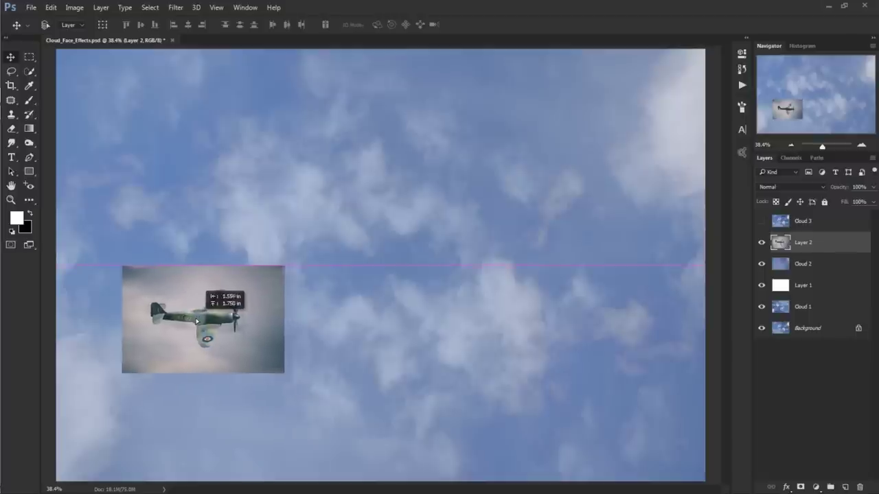
left_click_drag(196, 322, 204, 328)
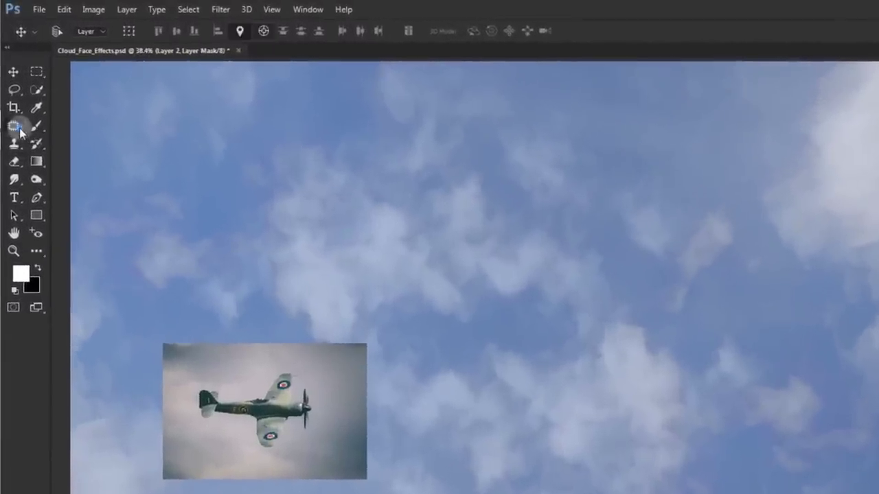
Step: Outline the plane with the Patch Tool, invert the selection, and mask out the photo's background
left_click(20, 130)
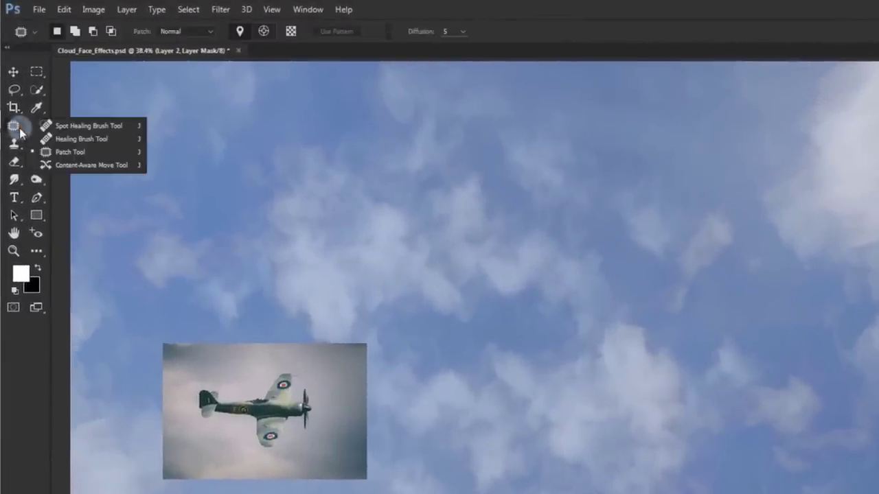
left_click(108, 153)
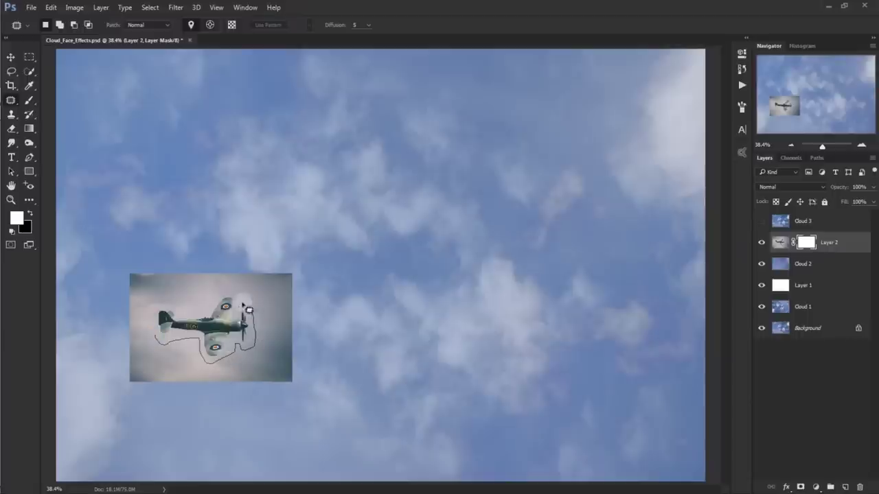
left_click_drag(158, 335, 155, 321)
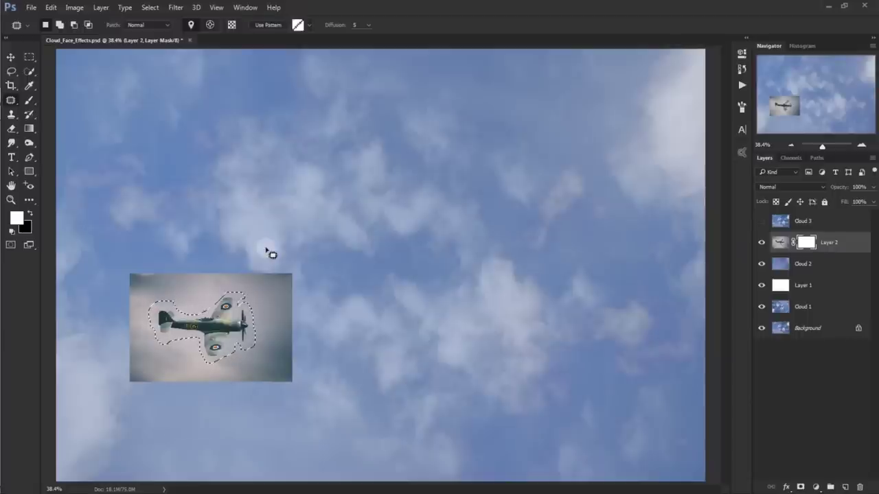
left_click(150, 7)
left_click(165, 51)
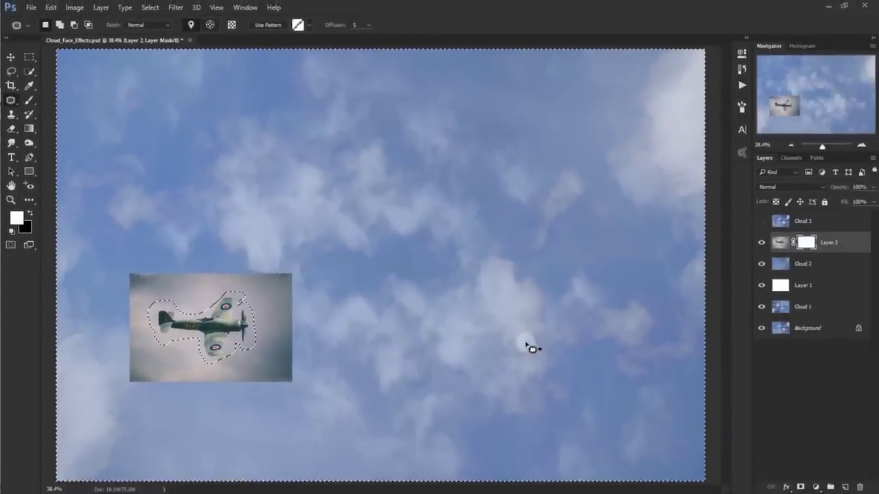
key("Delete")
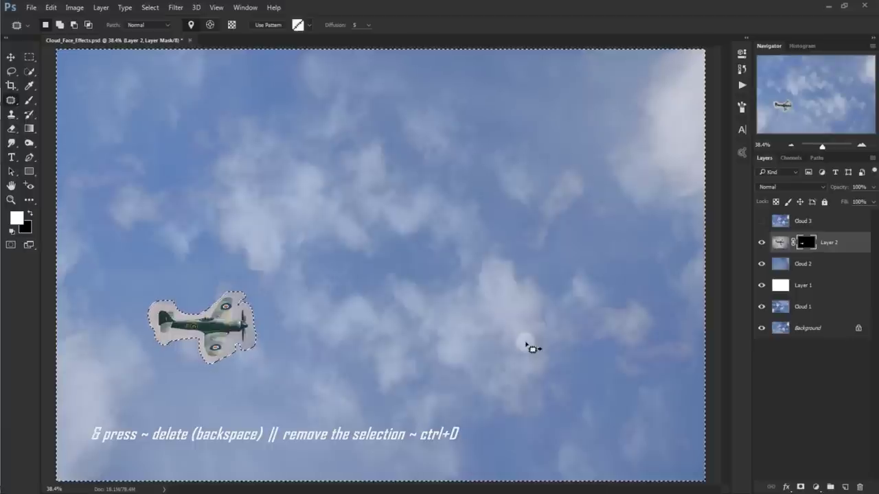
key("ctrl+d")
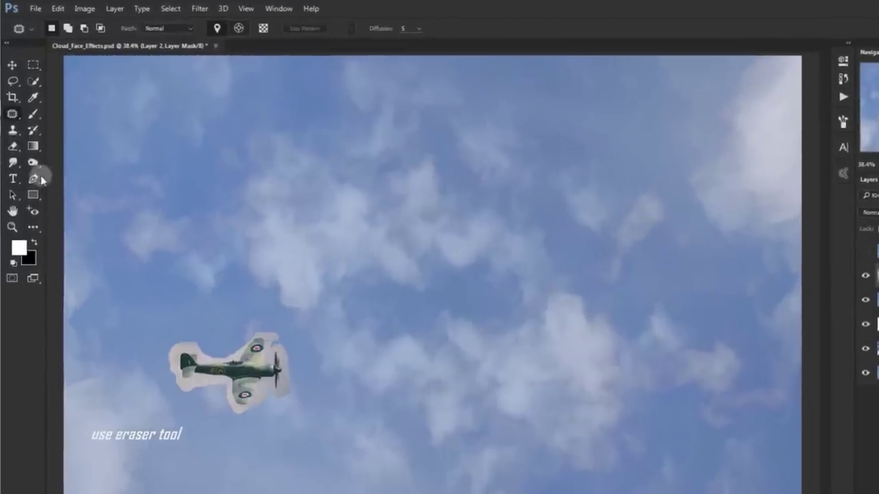
Step: Switch to the plain Eraser with a 40 px brush and set its opacity to 35%
left_click(13, 146)
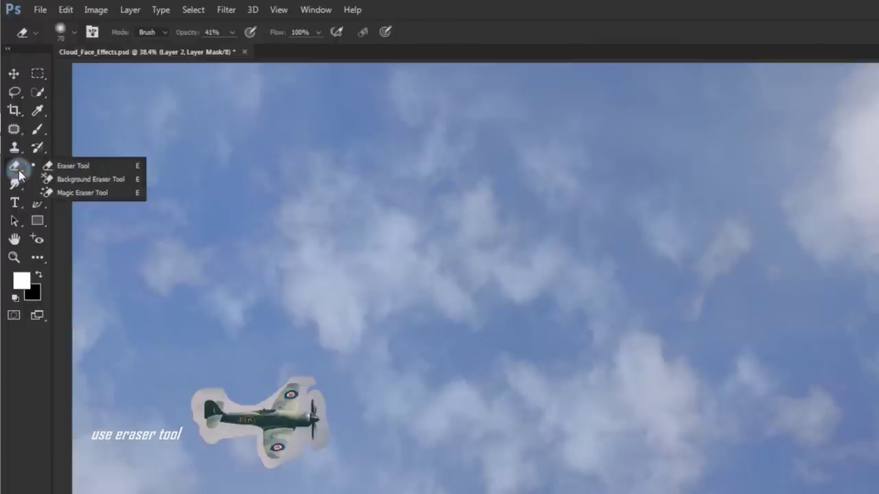
left_click(102, 168)
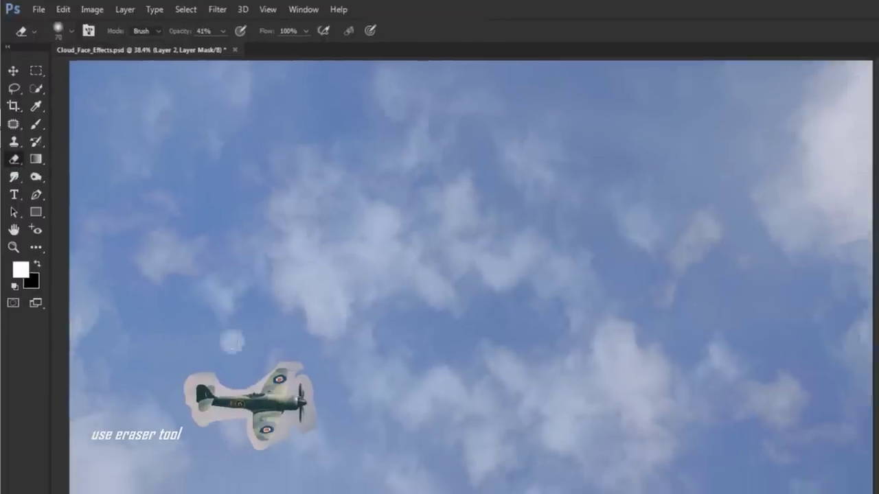
left_click(60, 28)
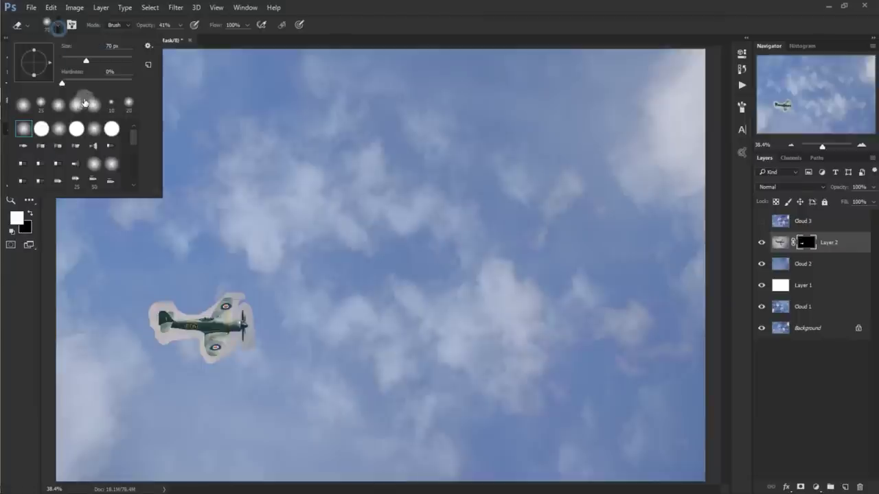
left_click_drag(78, 62, 75, 61)
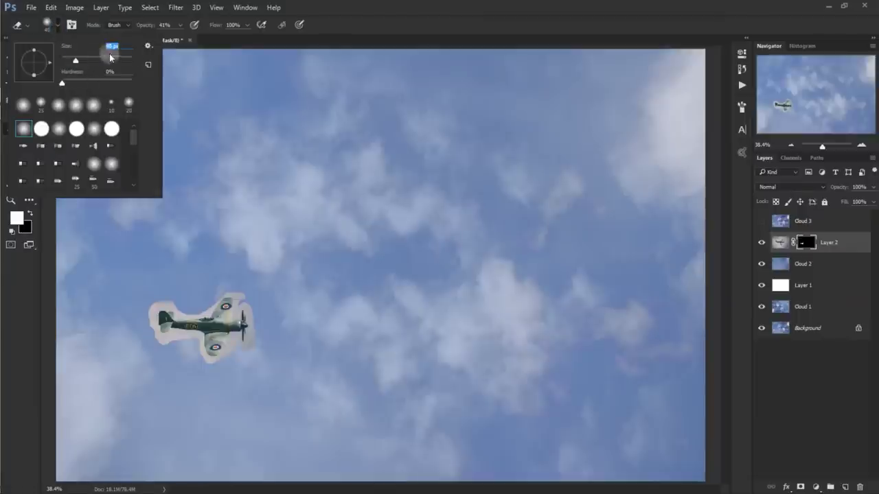
left_click(181, 26)
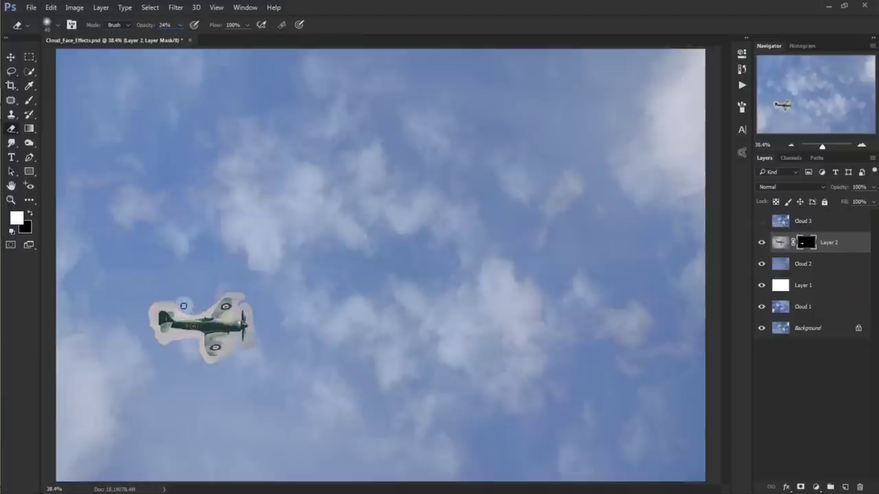
Step: Erase the pale halo around the Spitfire's tail and belly in Layer 2's mask
left_click_drag(184, 306, 175, 303)
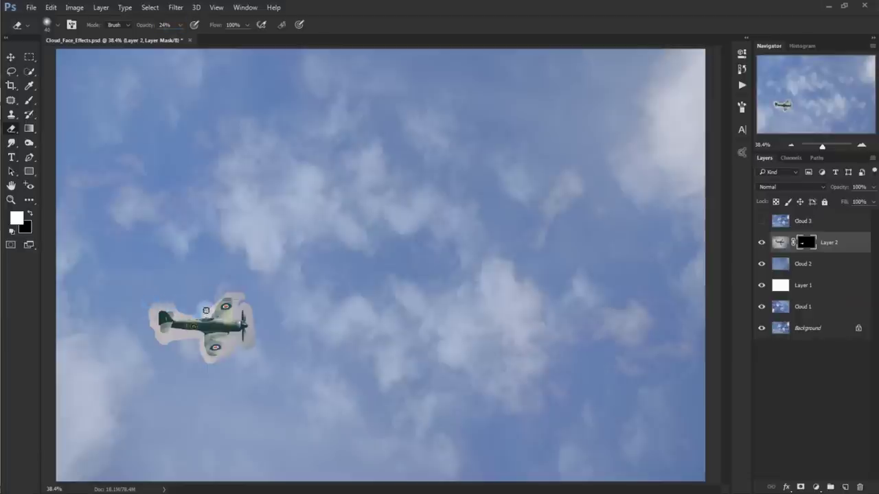
left_click(167, 300)
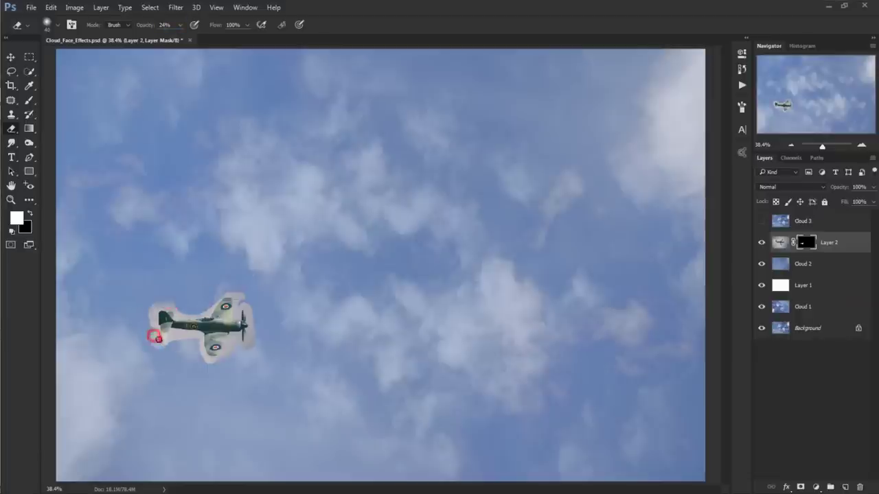
key("ctrl+plus")
key("ctrl+plus")
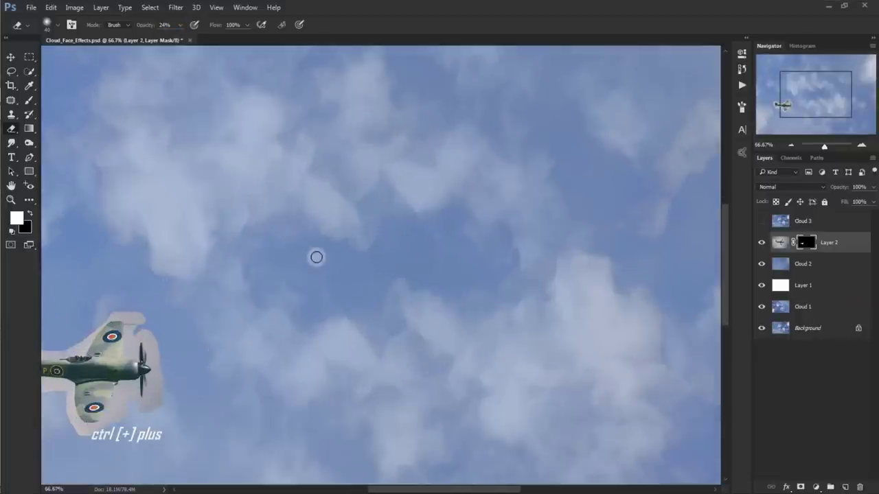
left_click_drag(790, 89, 776, 104)
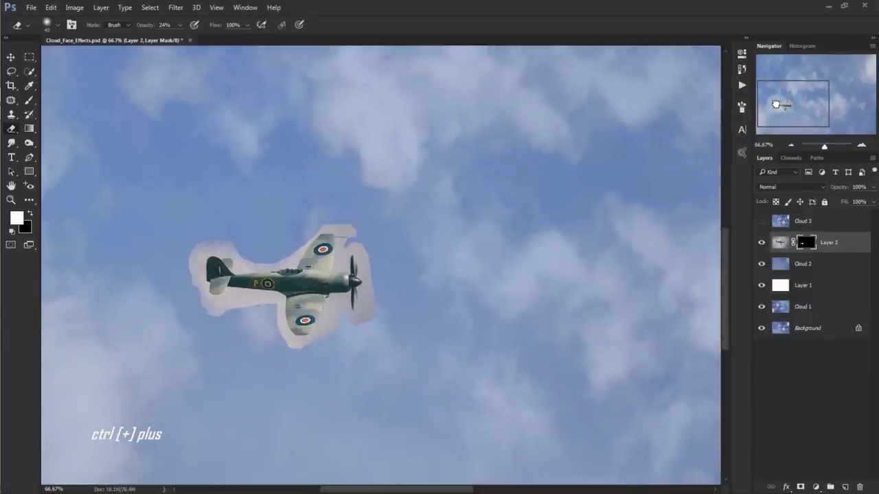
left_click(220, 308)
left_click(234, 310)
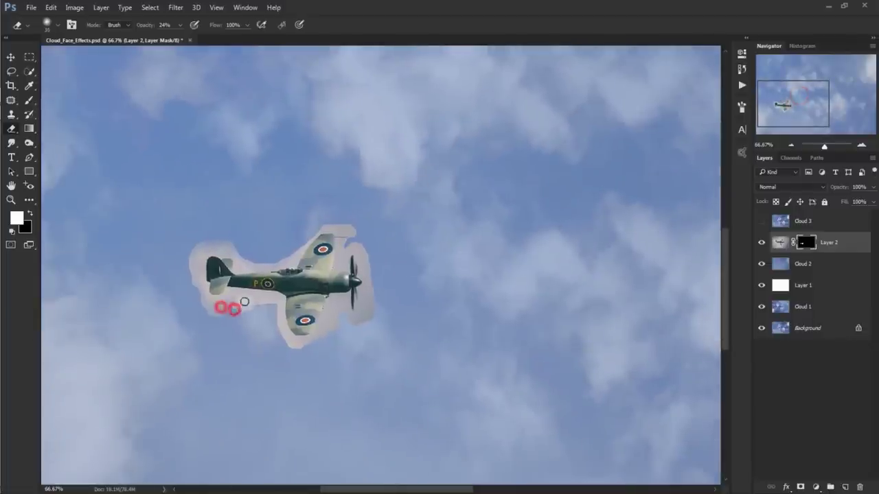
left_click(281, 249)
left_click(237, 258)
left_click(243, 308)
left_click(285, 333)
left_click(199, 289)
left_click(248, 302)
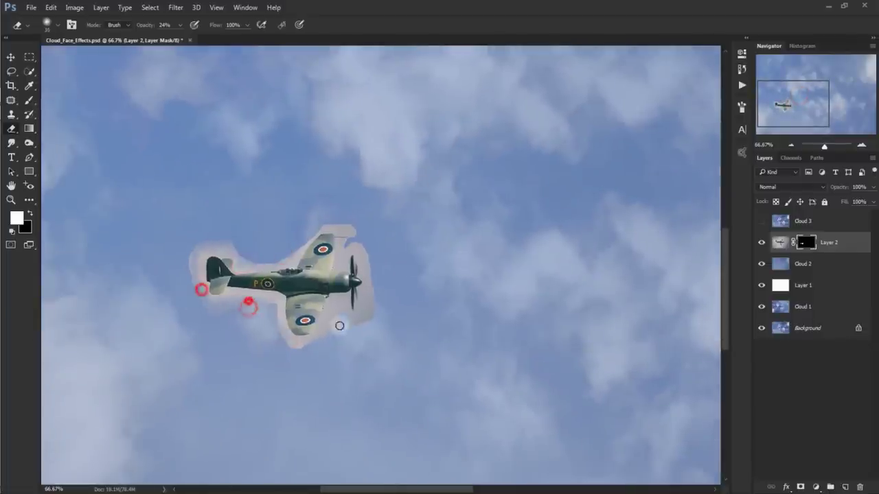
Step: Enlarge the eraser, raise its opacity slightly, and erase the halo around the wing and nose
left_click(337, 326)
left_click(58, 24)
double_click(74, 61)
left_click_drag(180, 25, 184, 40)
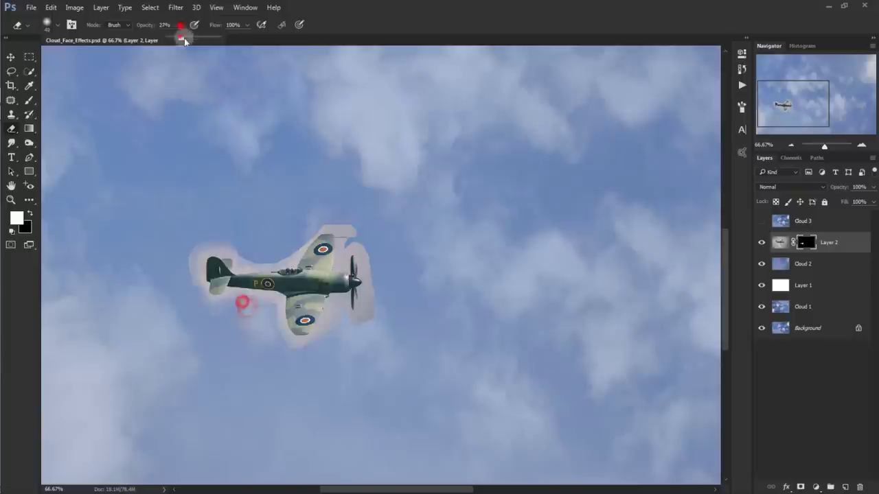
left_click(334, 307)
left_click(346, 245)
left_click(315, 231)
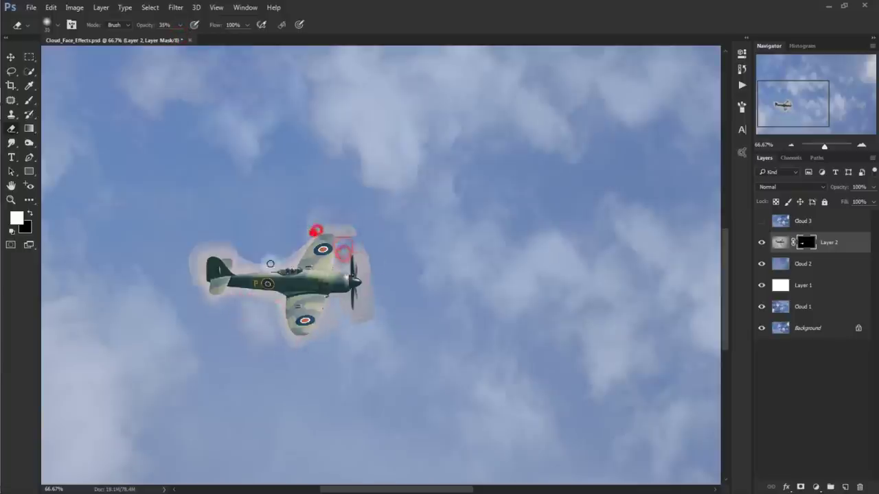
Step: Touch up the remaining halo near the tail, wing, propeller and nose, then fit the image on screen
left_click(217, 245)
left_click(191, 260)
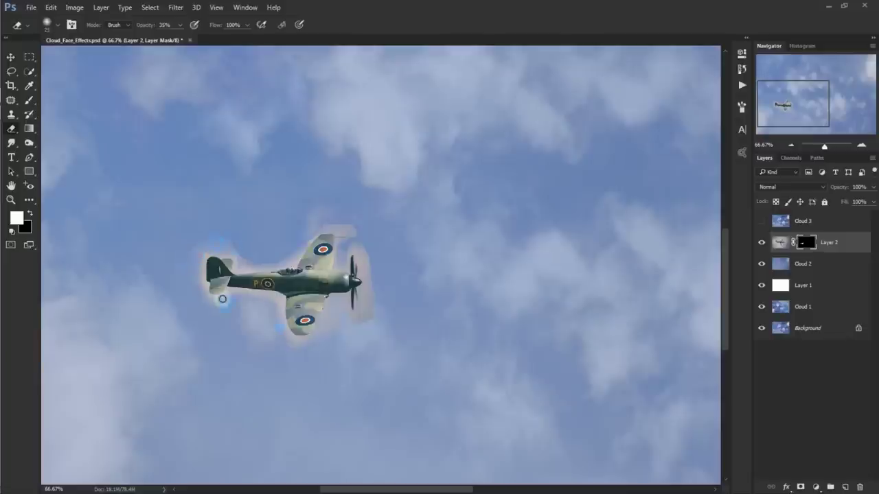
left_click(239, 256)
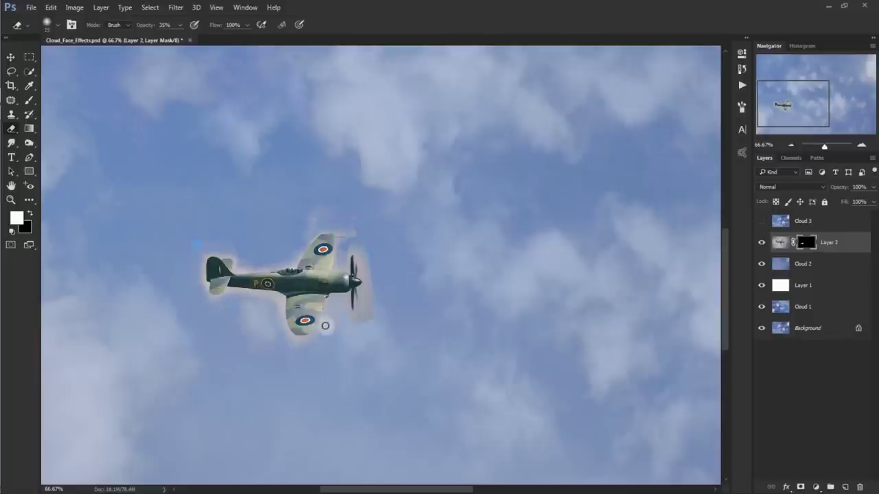
left_click(304, 245)
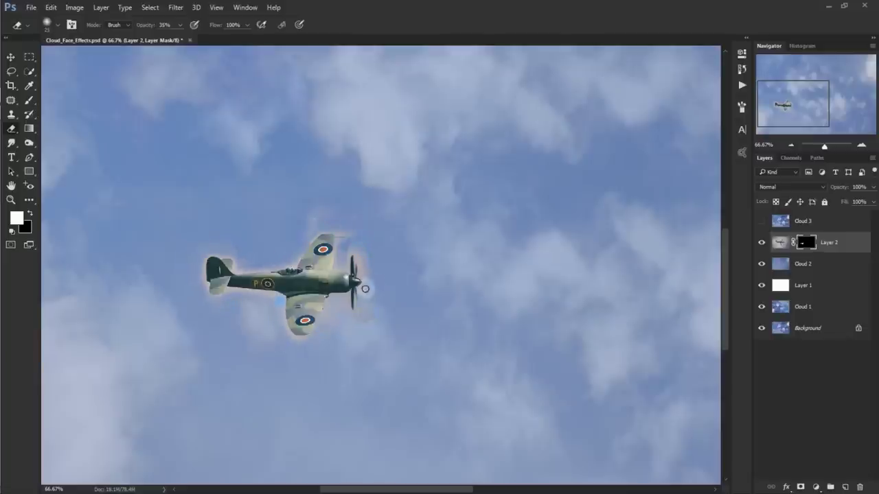
left_click(368, 280)
left_click(341, 254)
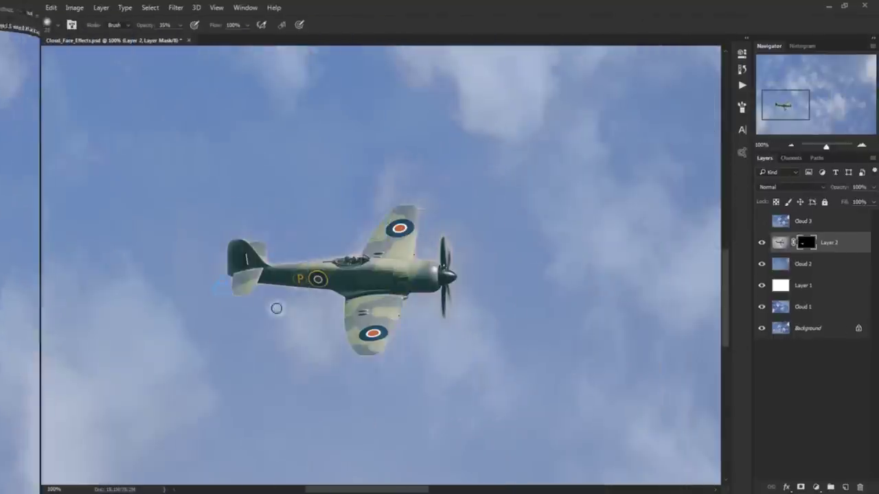
left_click(292, 309)
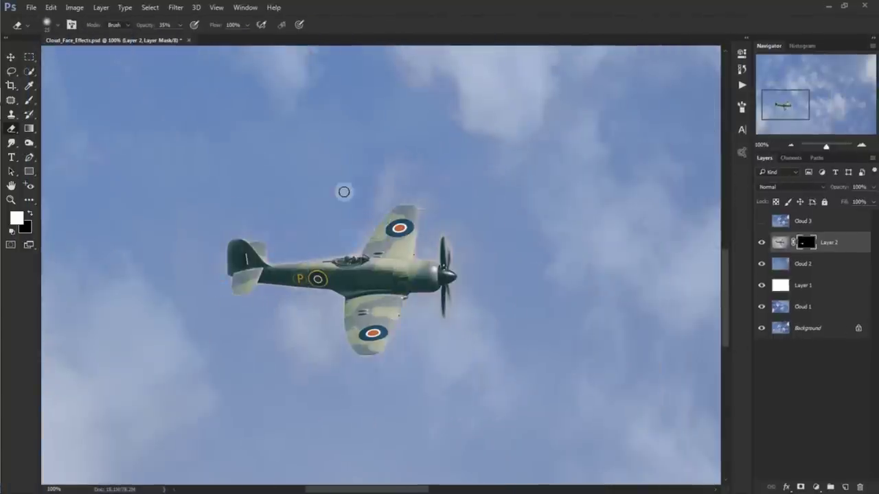
left_click(216, 7)
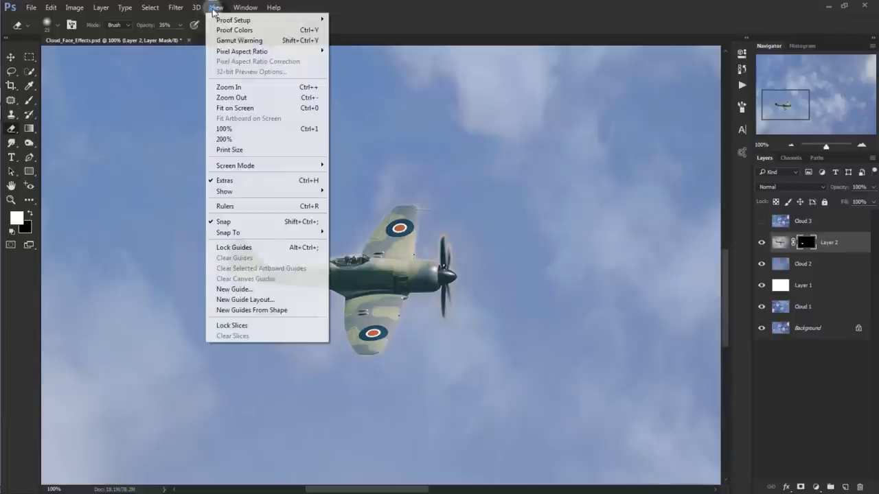
left_click(246, 108)
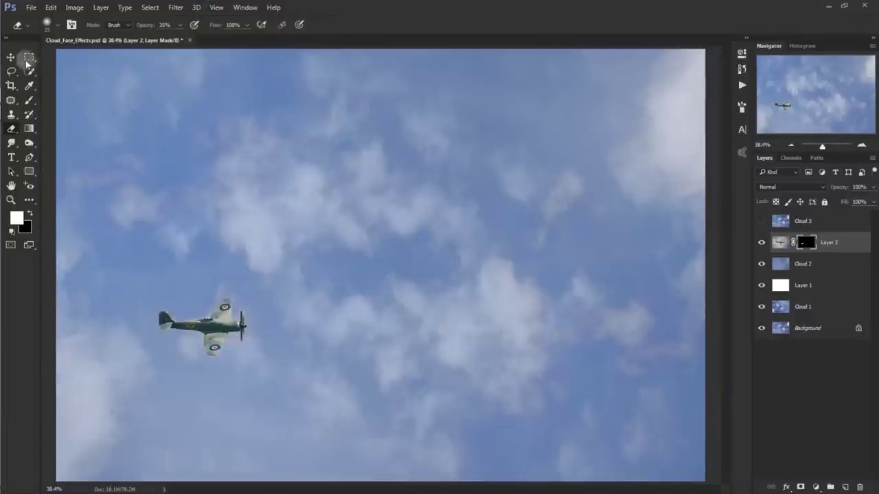
Step: Set the plane layer, Layer 2, to 75% opacity
left_click(12, 57)
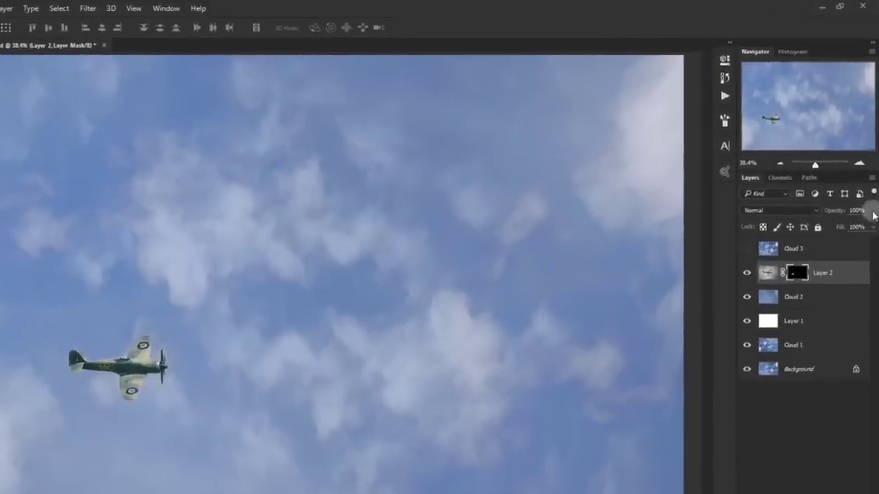
left_click(873, 187)
left_click_drag(870, 243, 850, 244)
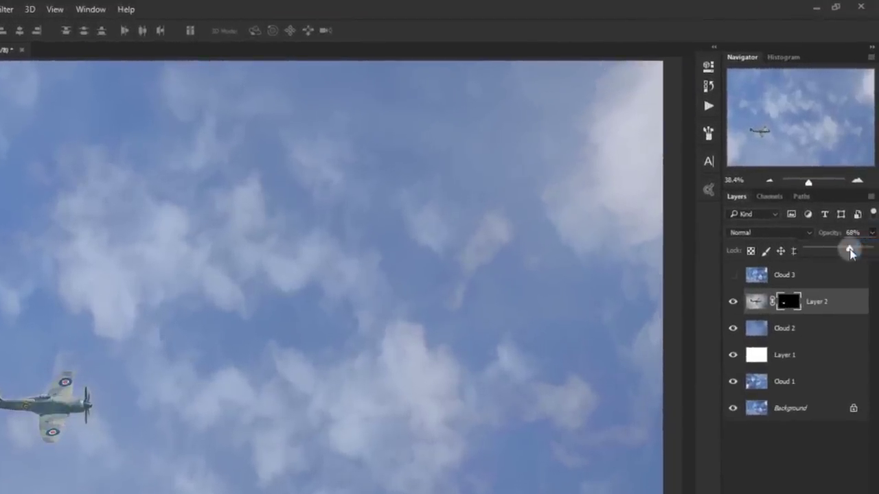
left_click(851, 233)
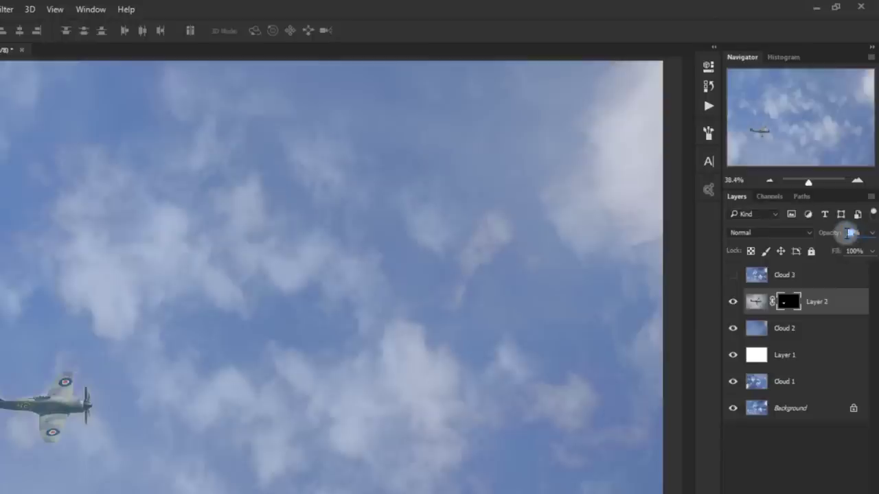
type("75")
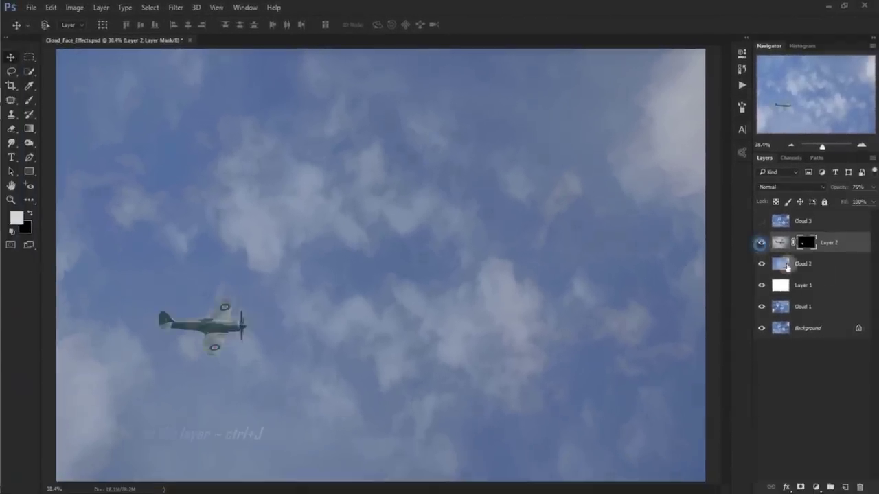
Step: Duplicate Layer 2 as a 65% copy clipped to it in Multiply mode, and compare visibility
left_click(854, 241)
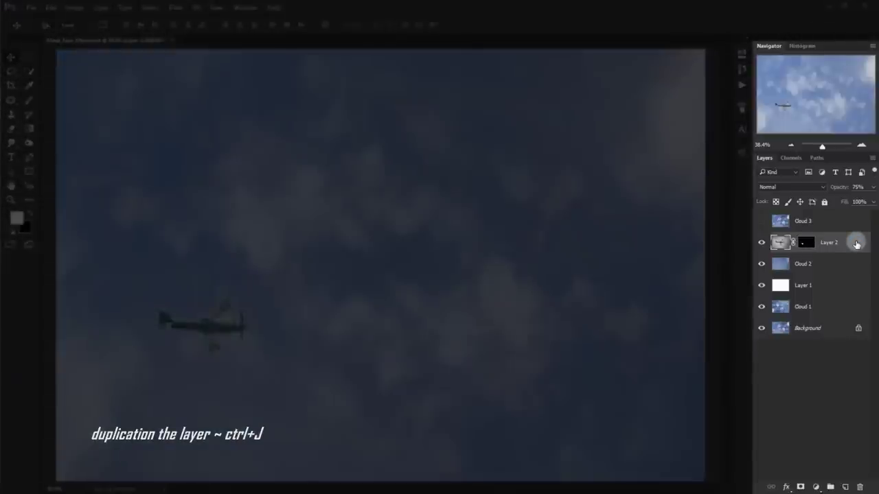
key("ctrl+j")
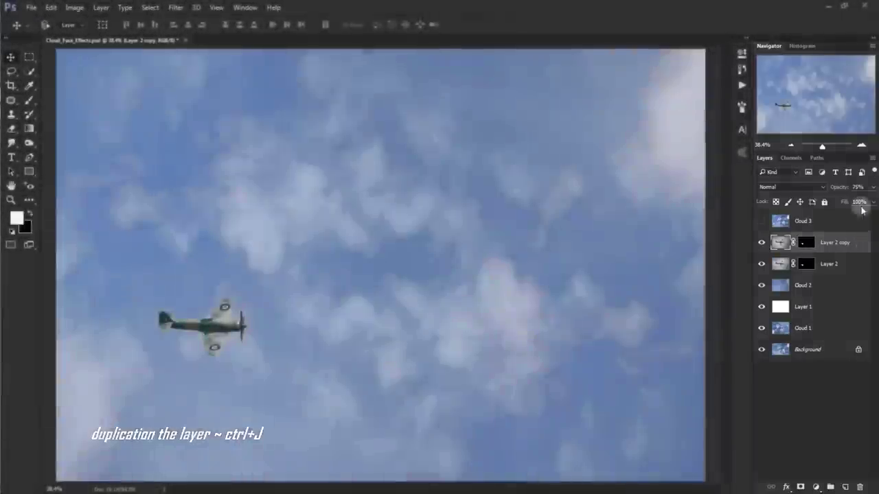
left_click(846, 229)
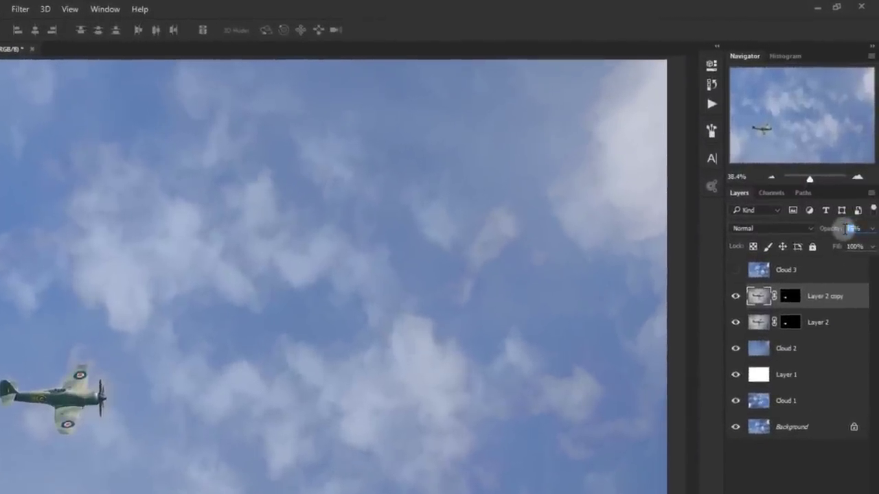
type("65")
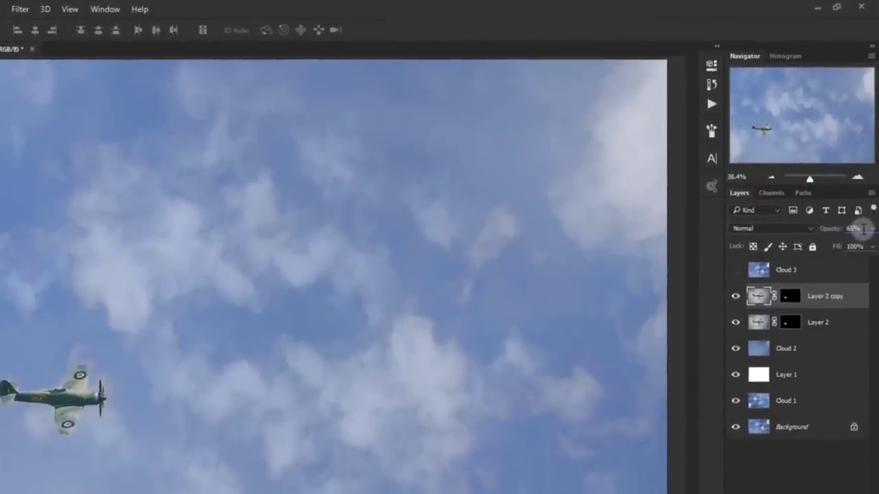
left_click(839, 309)
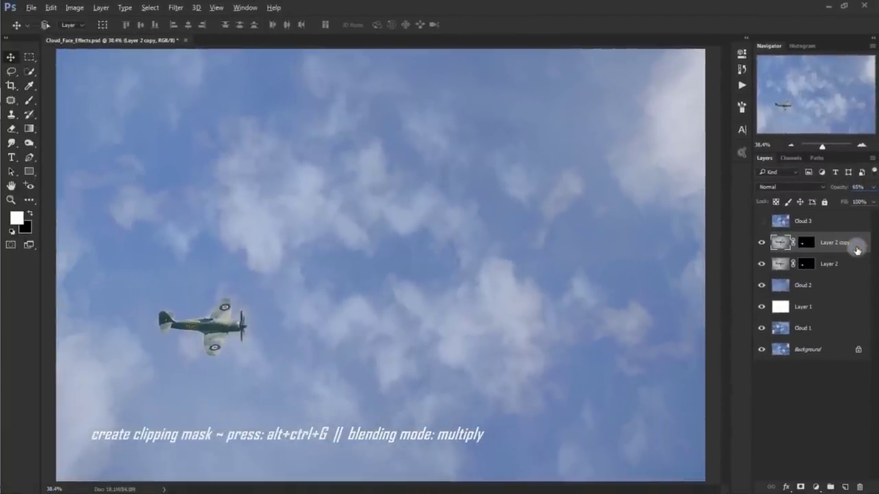
key("ctrl+alt+g")
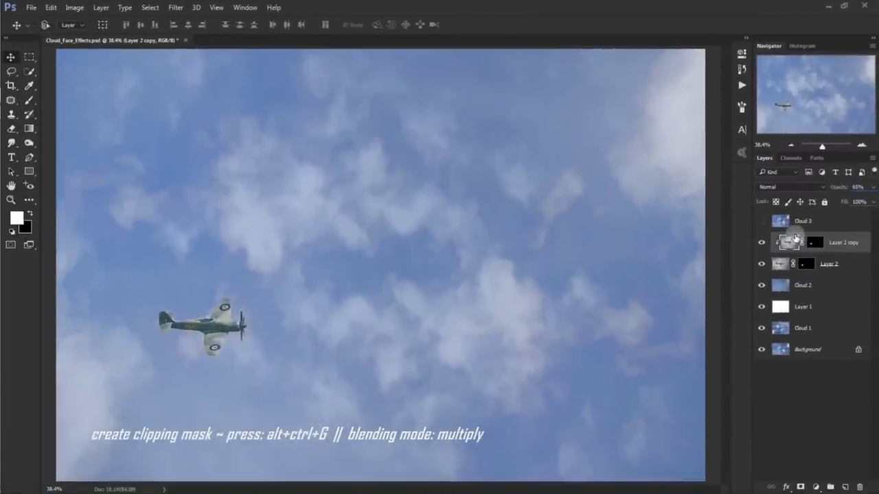
left_click(782, 188)
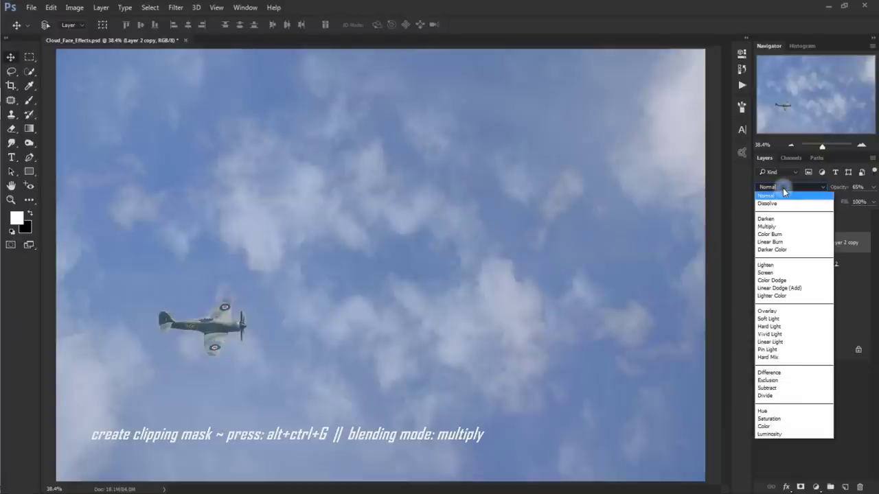
left_click(788, 227)
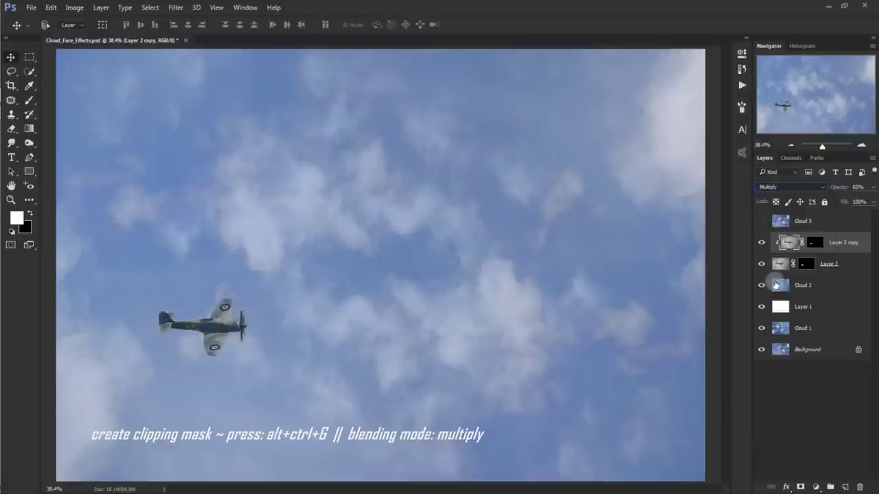
left_click(761, 243)
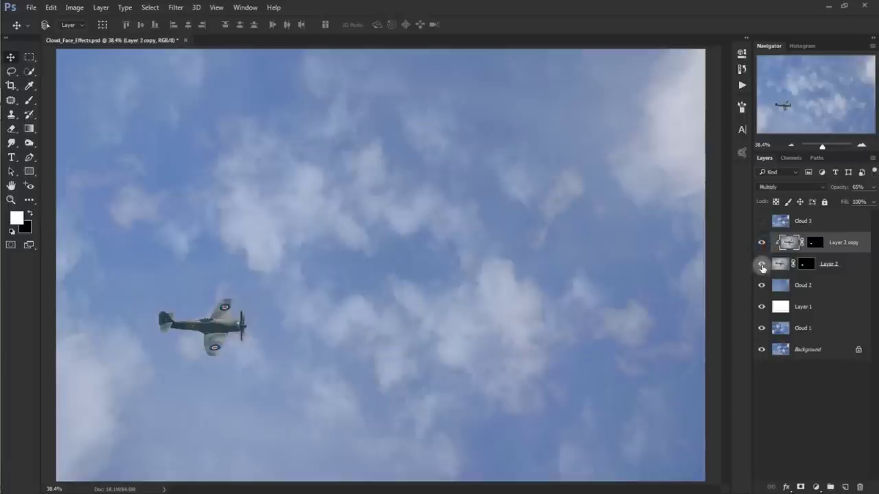
left_click(761, 265)
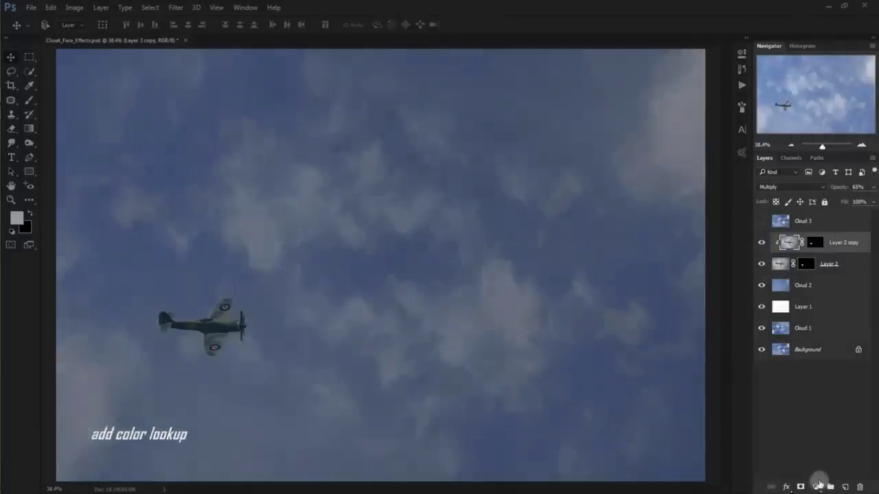
Step: Add a Color Lookup layer clipped to Layer 2 copy using TensionGreen.3DL, blended in Saturation
left_click(815, 487)
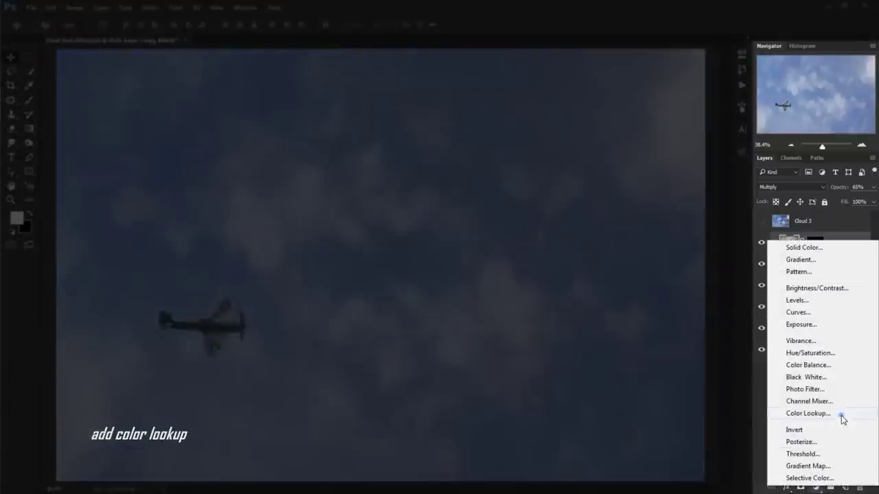
left_click(808, 413)
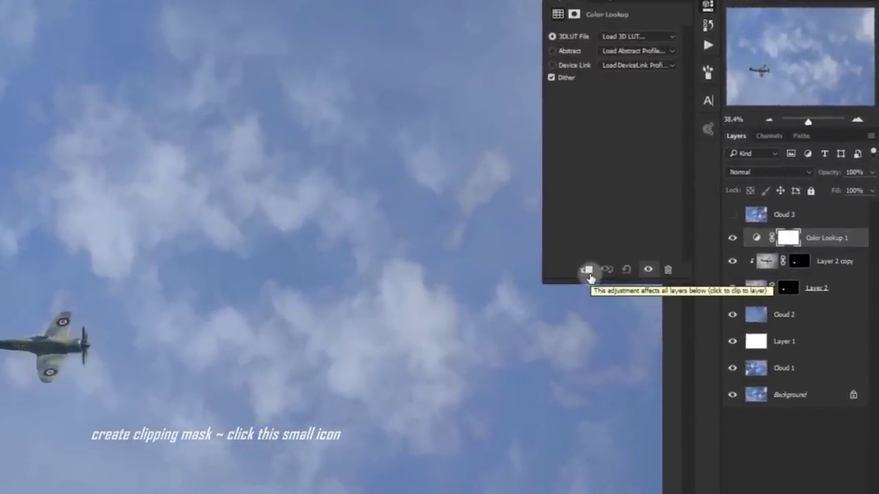
left_click(587, 273)
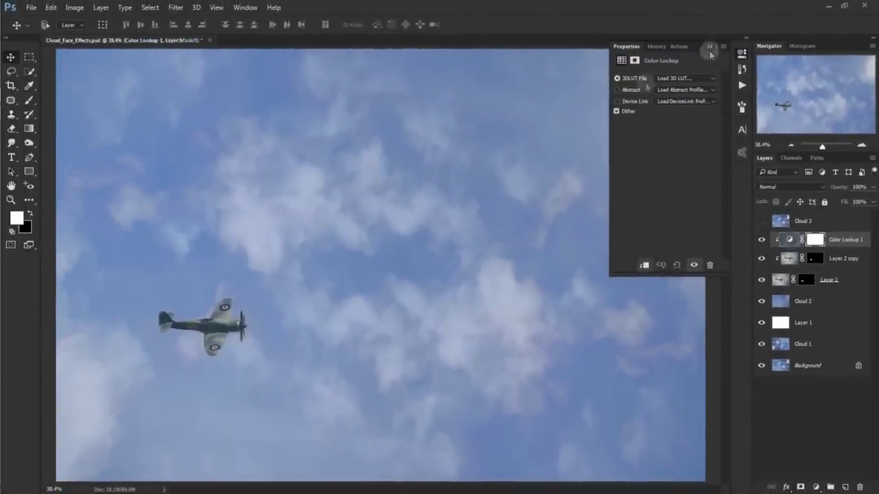
left_click(681, 79)
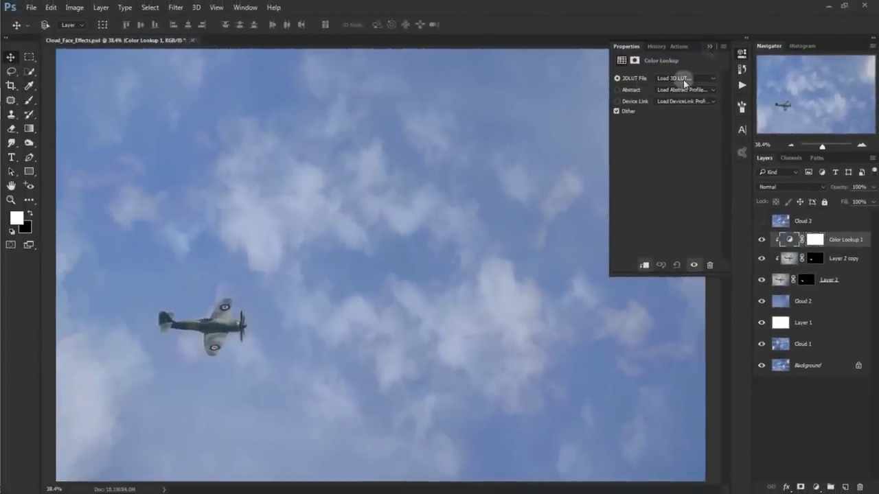
left_click(684, 79)
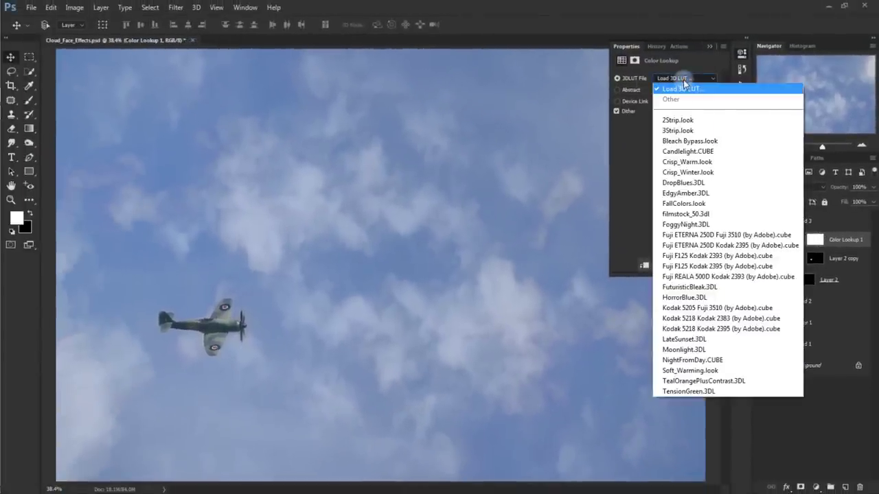
left_click(739, 392)
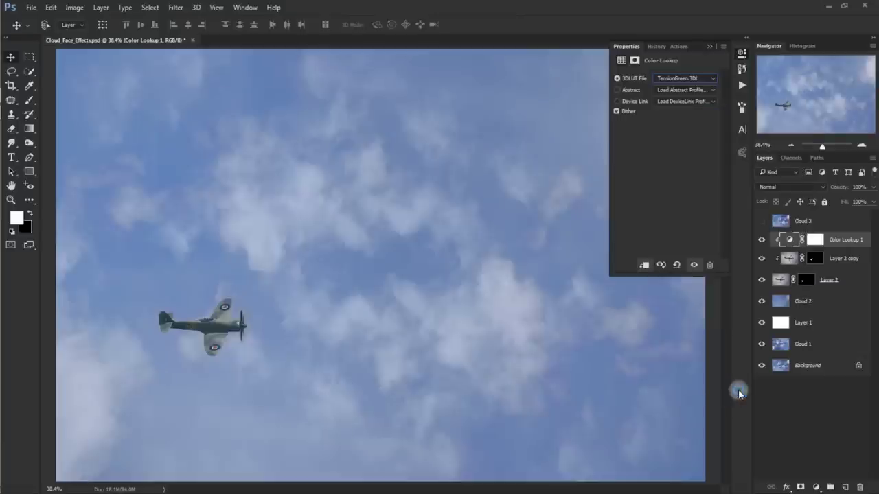
left_click(710, 47)
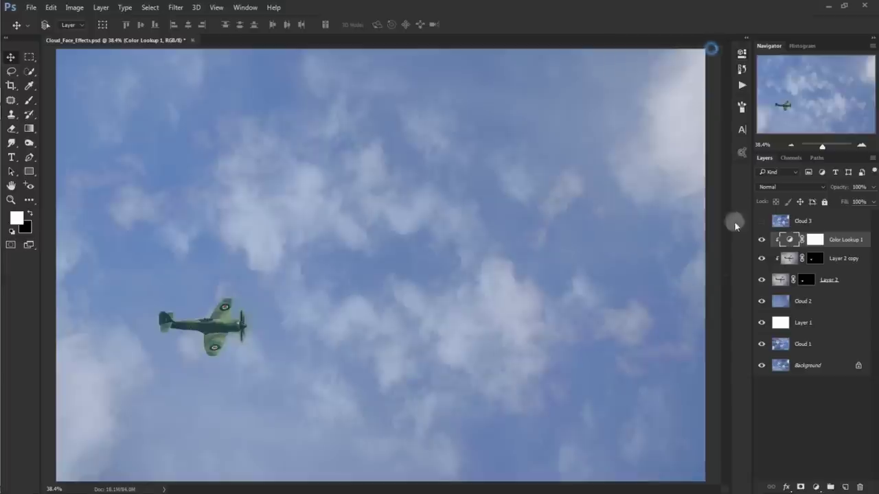
left_click(779, 189)
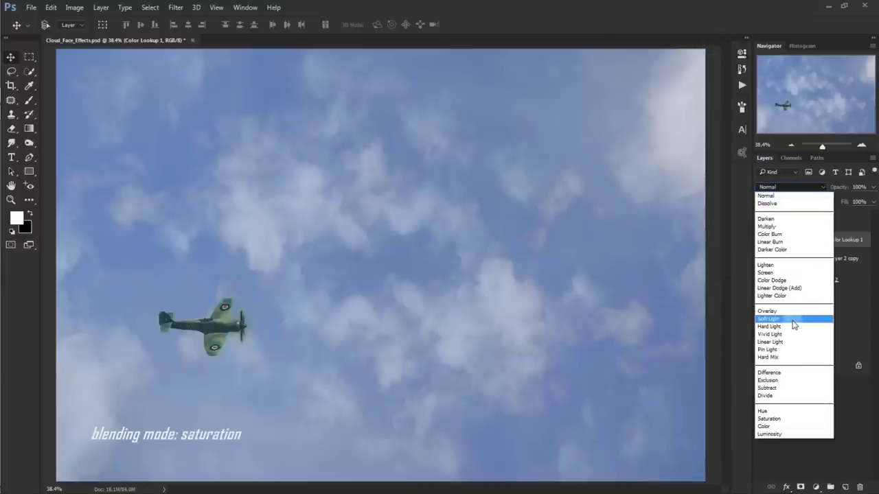
left_click(805, 419)
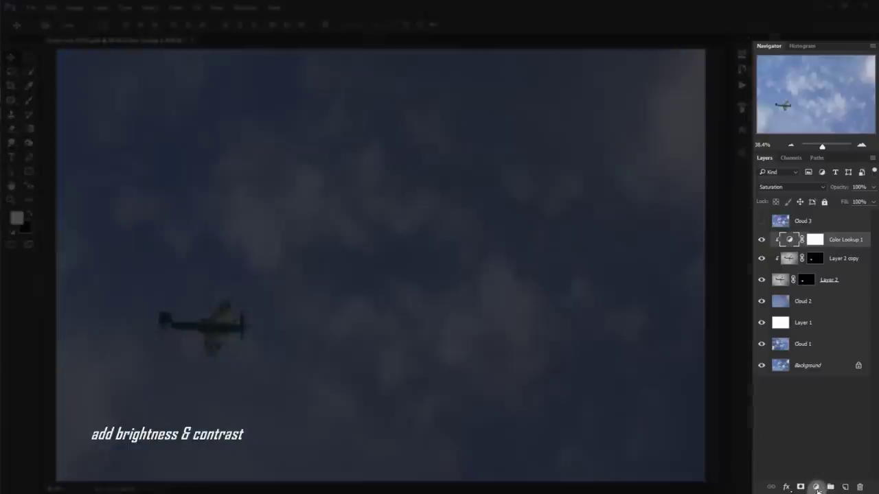
Step: Add a clipped Brightness/Contrast adjustment with Brightness 5 and Contrast 51
left_click(815, 487)
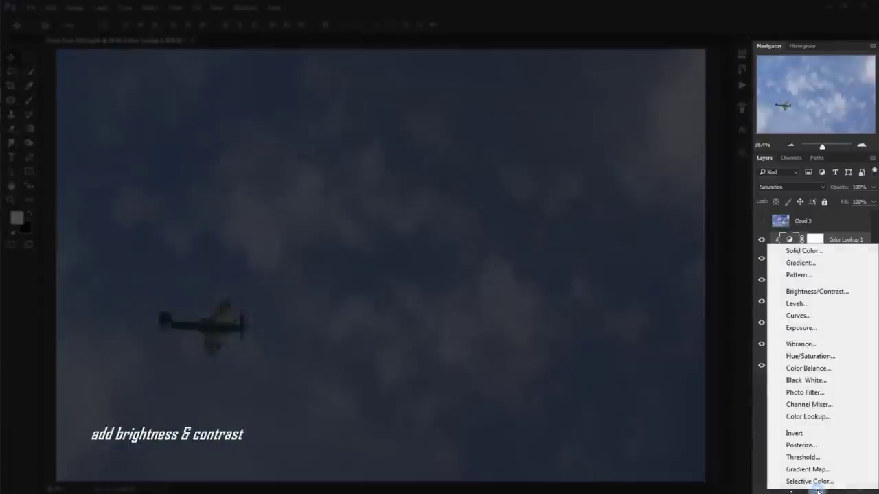
left_click(851, 292)
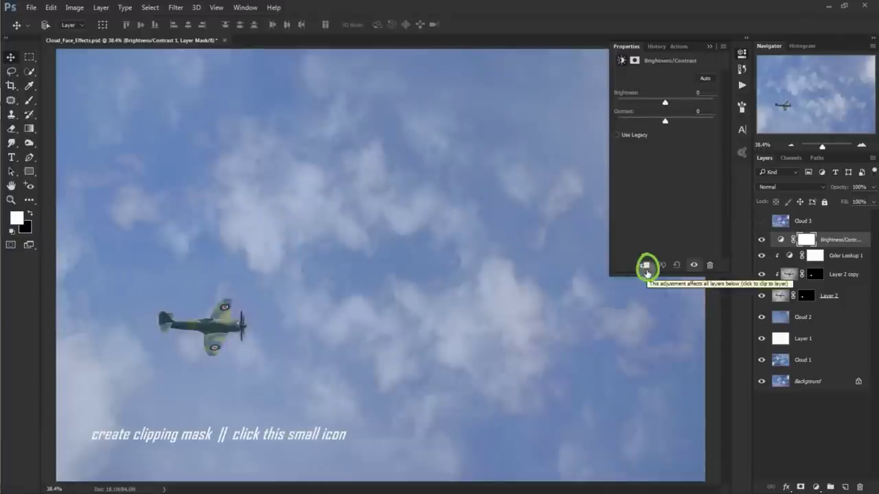
left_click(646, 273)
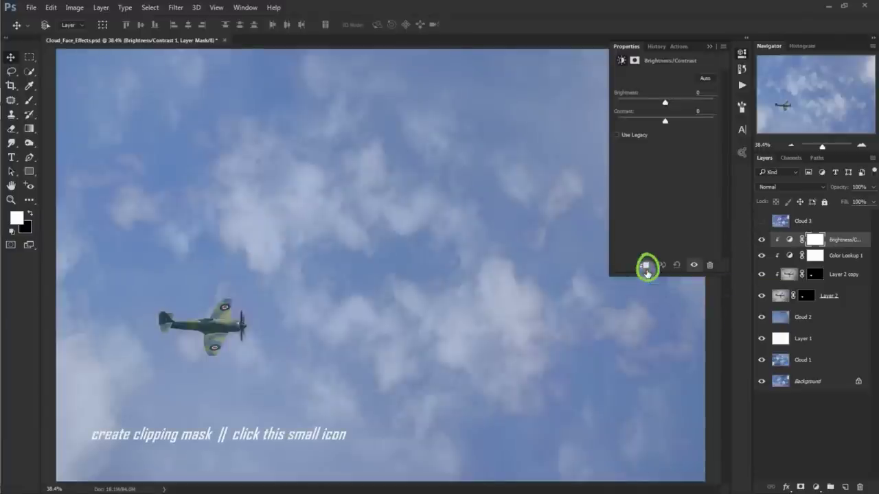
left_click_drag(666, 103, 672, 105)
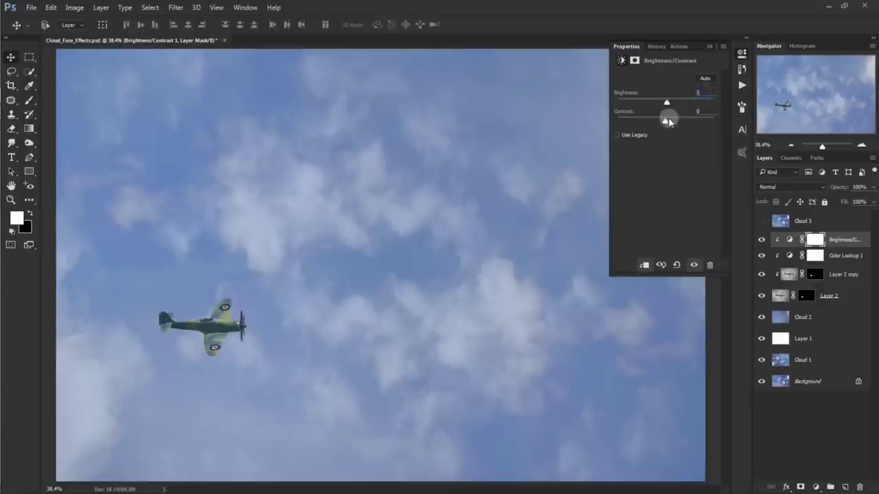
left_click(691, 114)
left_click(710, 109)
left_click(710, 46)
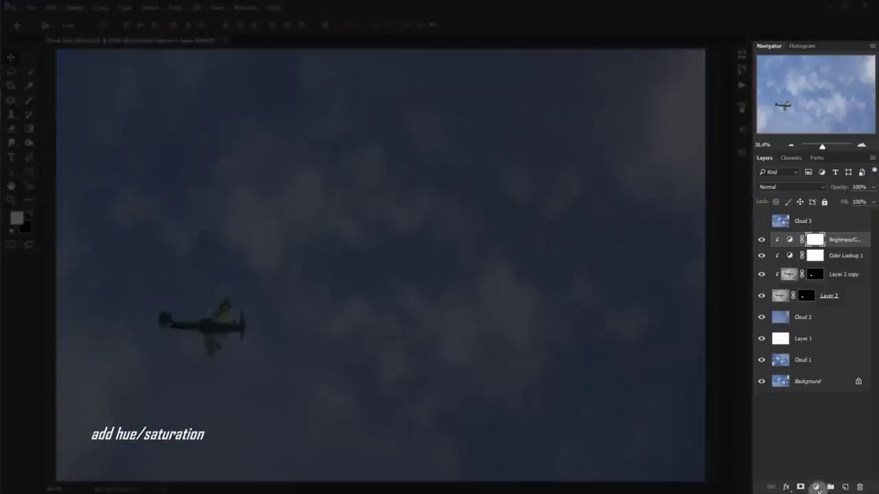
Step: Add a clipped Hue/Saturation adjustment setting Cyans to Hue +2, Saturation +68, slightly lower Lightness
left_click(816, 487)
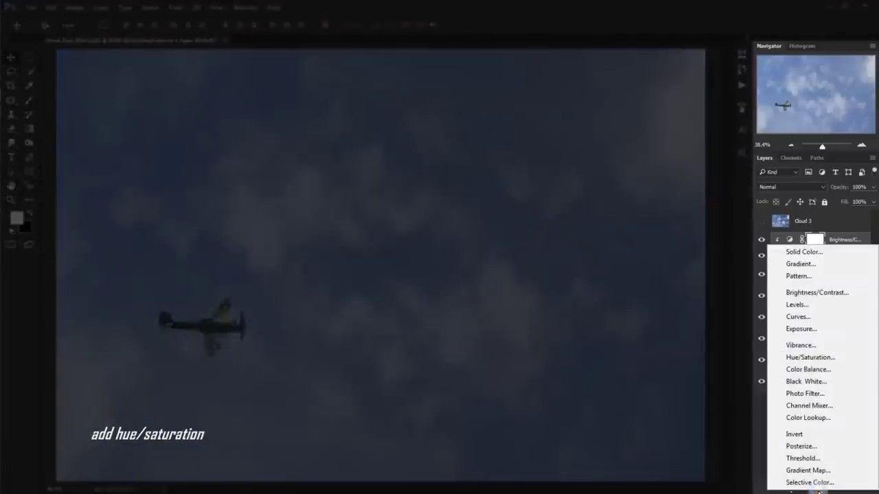
left_click(841, 357)
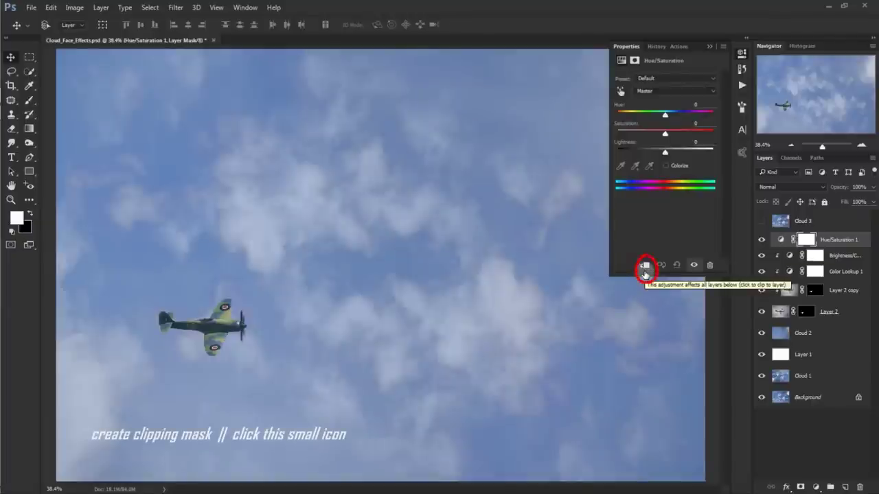
left_click(644, 273)
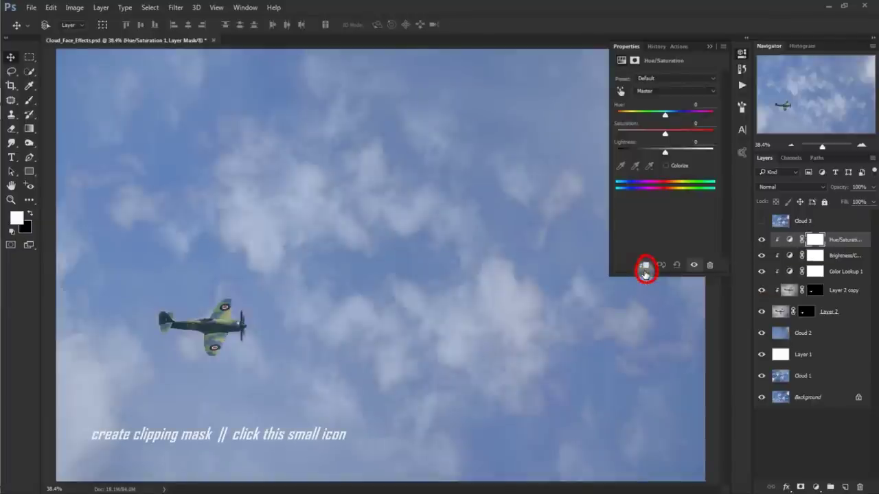
left_click(657, 92)
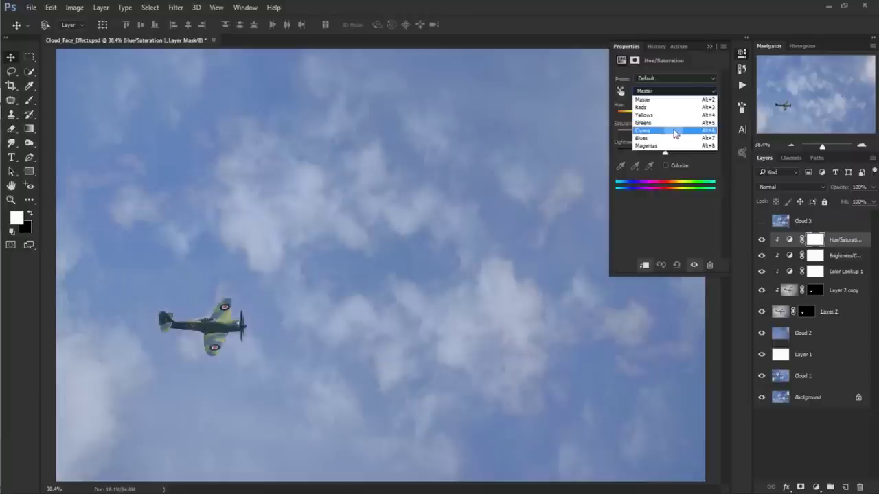
left_click(675, 132)
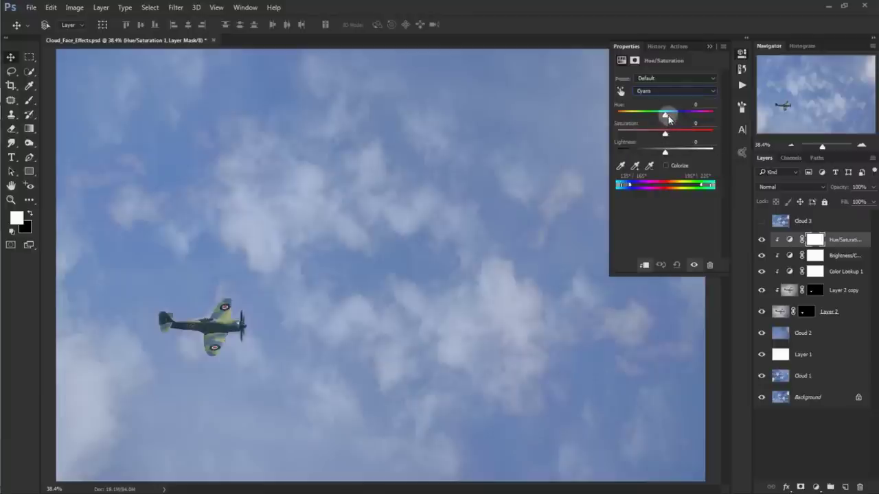
left_click_drag(664, 116, 667, 116)
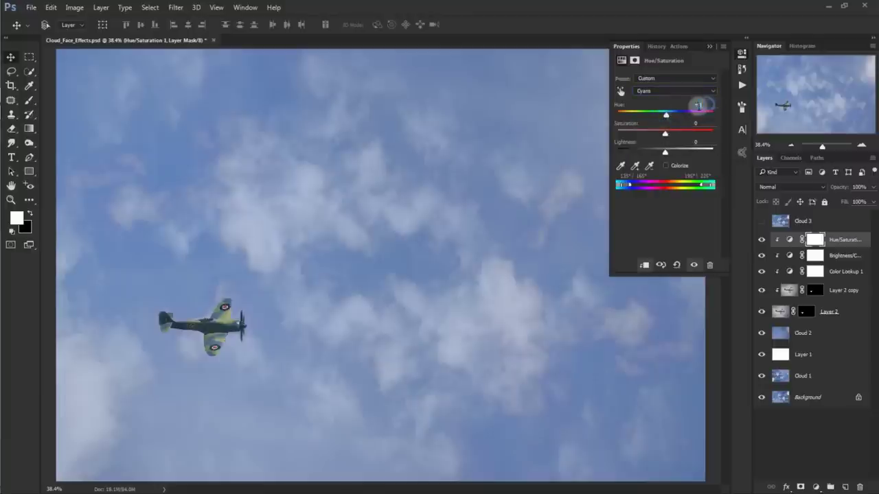
type("2")
left_click(665, 135)
type("68")
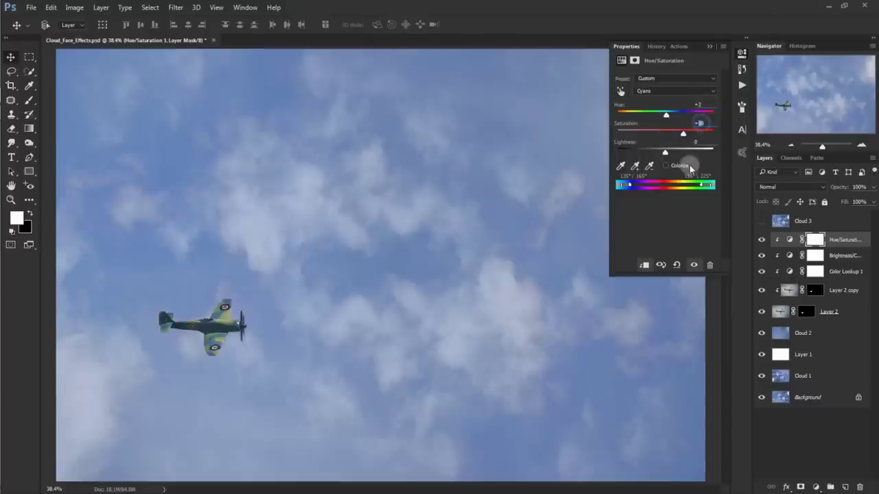
left_click(665, 153)
left_click(717, 141)
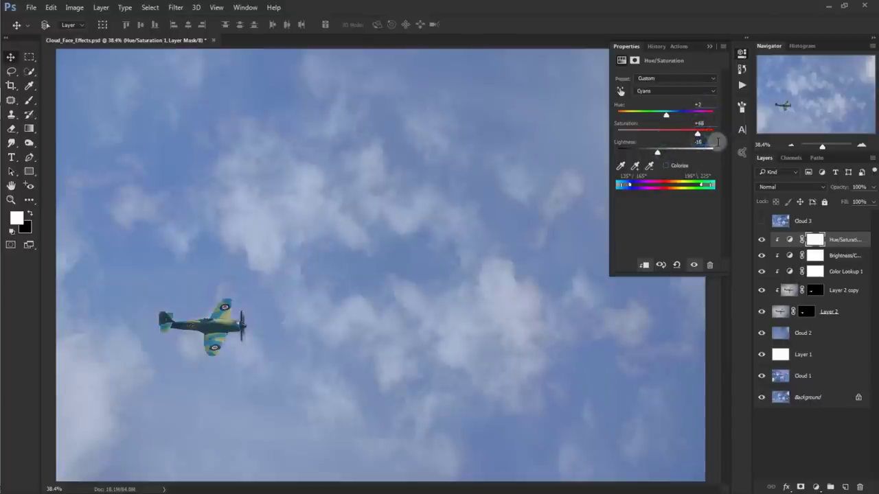
left_click(709, 48)
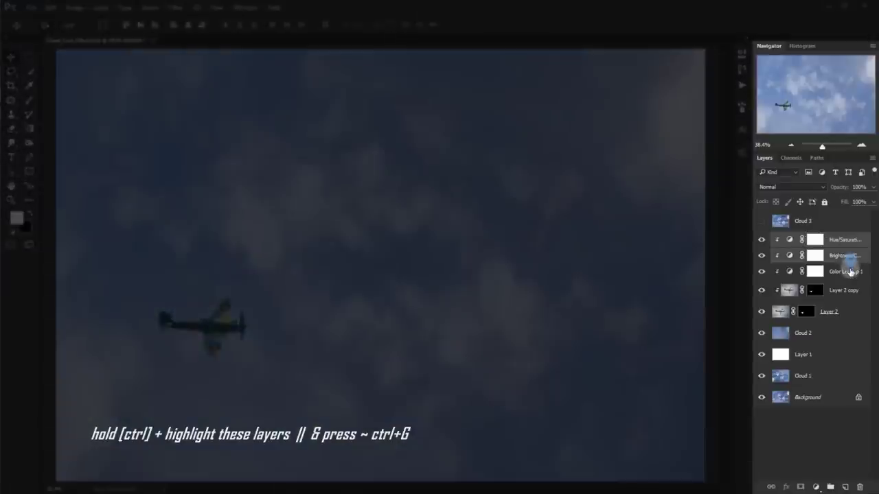
Step: Group Layer 2, its copy and the three adjustments into a group named Aeroplane
left_click(850, 272, "ctrl")
left_click(850, 289, "ctrl")
left_click(851, 313, "ctrl")
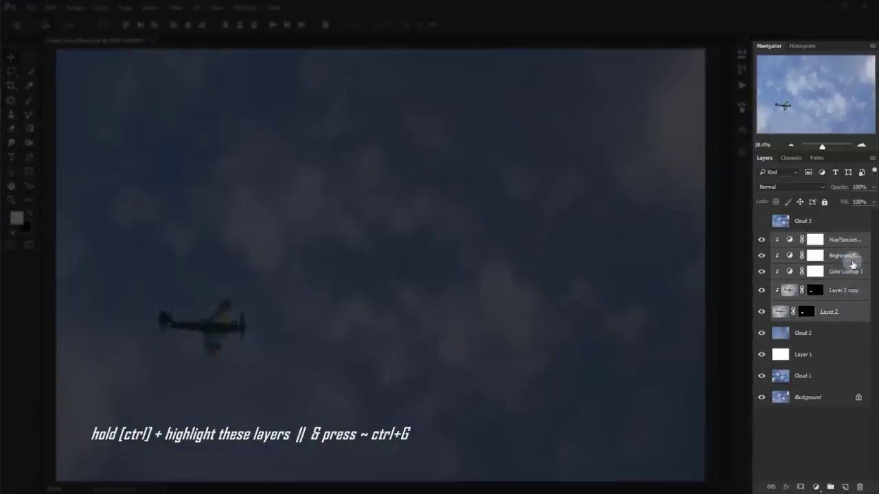
key("ctrl+g")
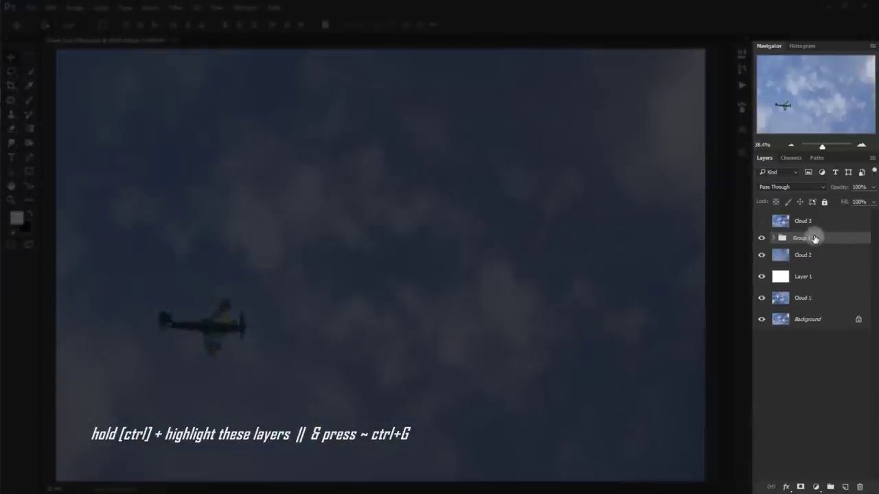
double_click(804, 238)
type("Aeroplane")
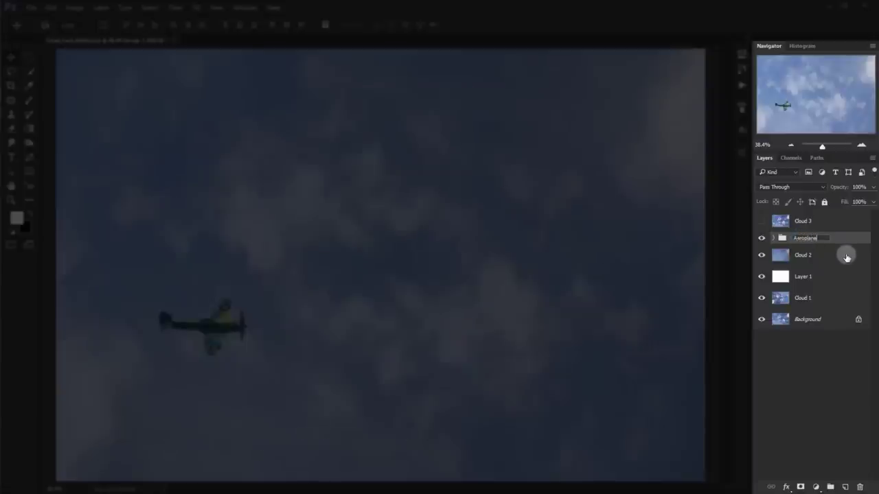
left_click(854, 236)
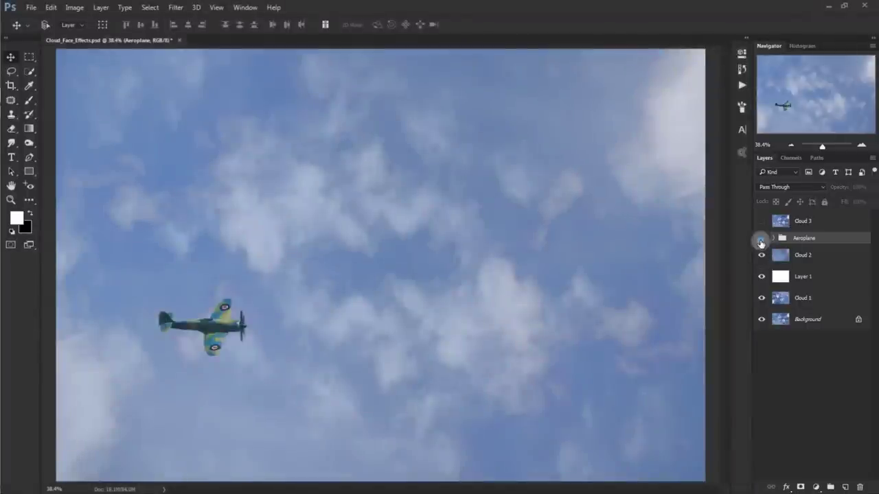
left_click(761, 240)
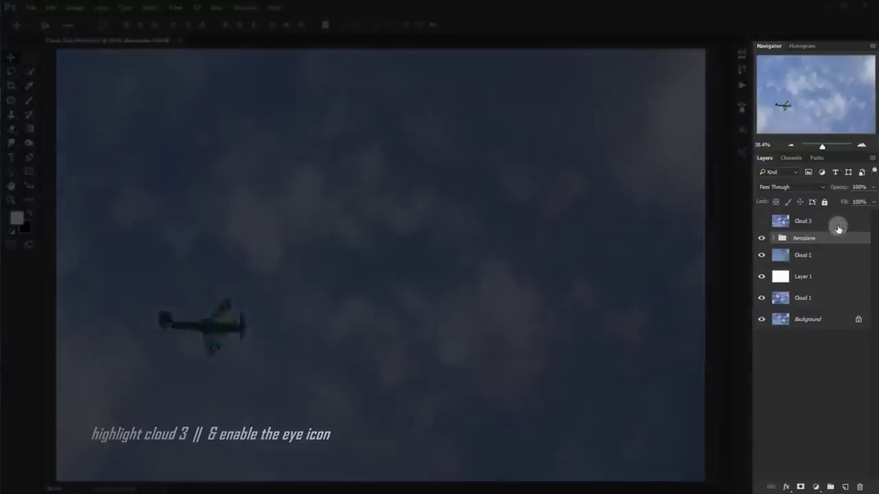
Step: Make Cloud 3 visible and apply a Surface Blur with Radius 39 px and Threshold 111
left_click(837, 226)
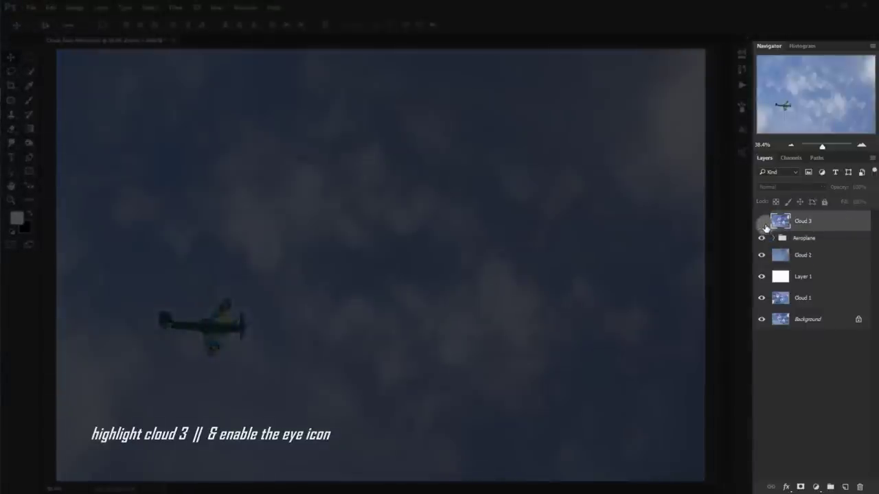
left_click(762, 223)
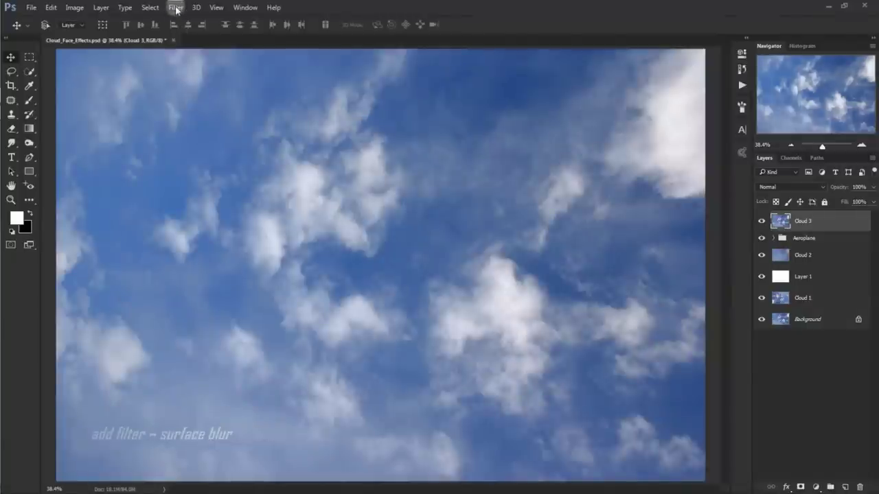
left_click(176, 9)
mouse_move(206, 128)
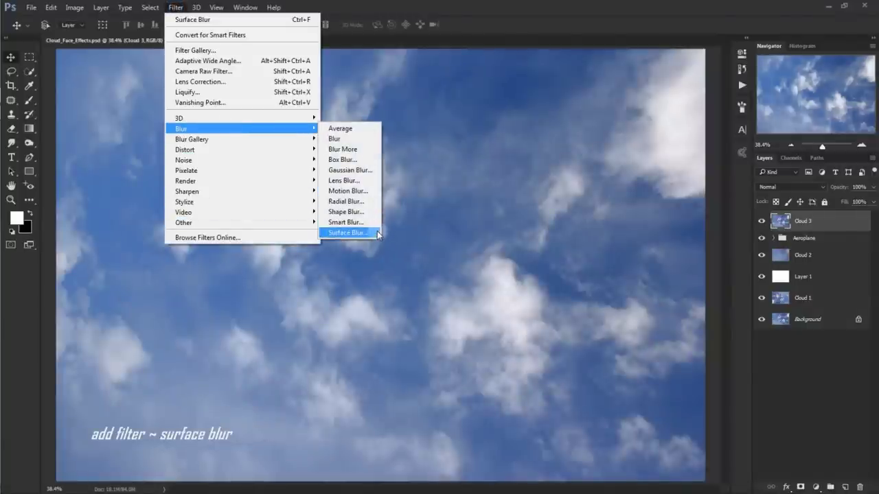
left_click(377, 234)
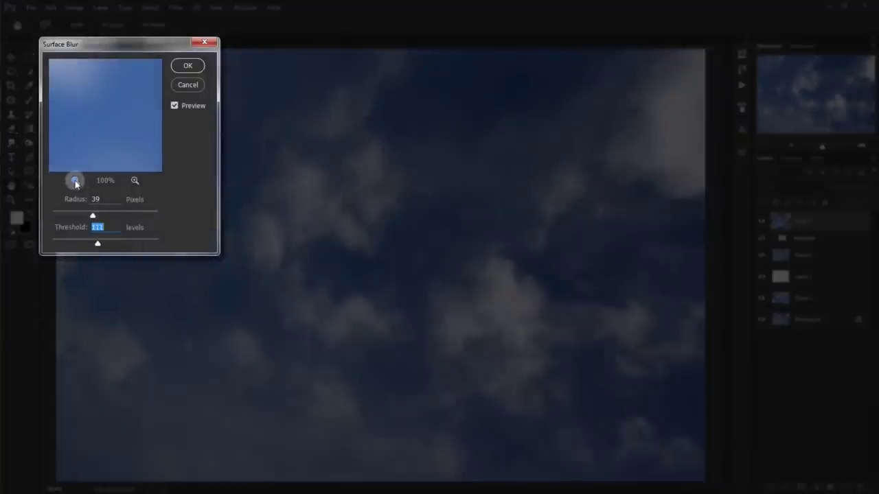
left_click(74, 181)
left_click(75, 182)
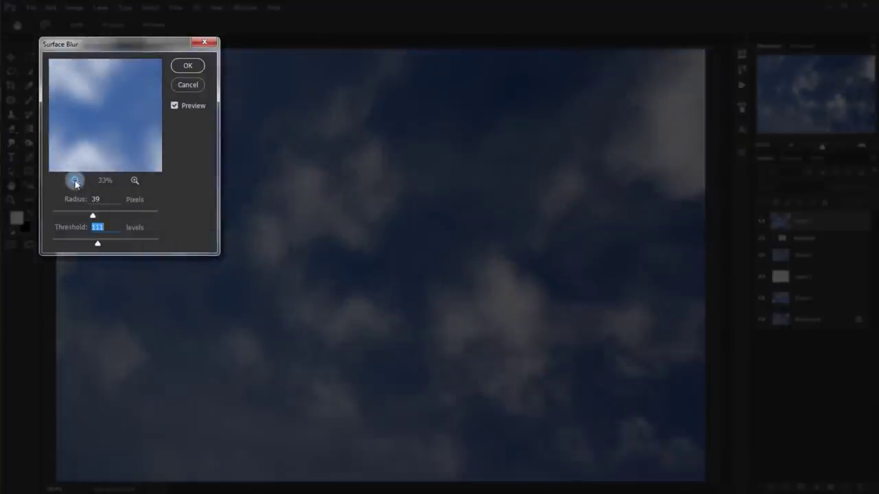
left_click(117, 199)
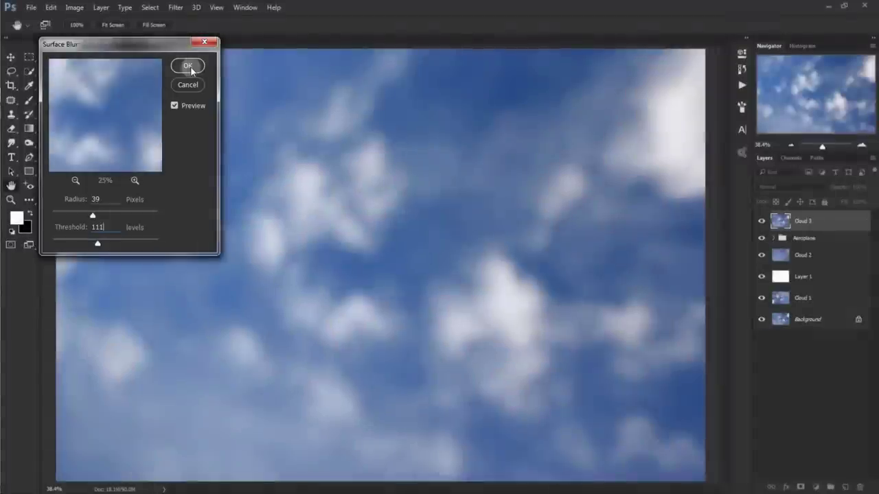
left_click(187, 65)
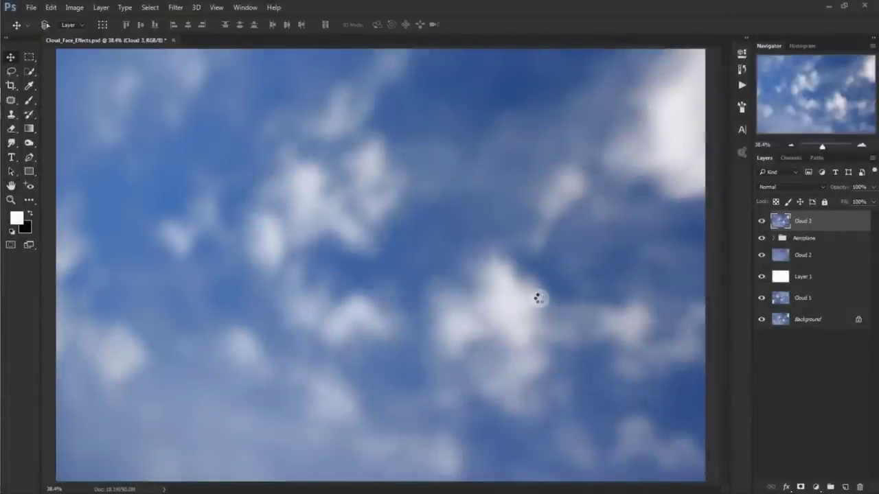
Step: Set Cloud 3's blend mode to Soft Light and toggle it to compare
left_click(785, 188)
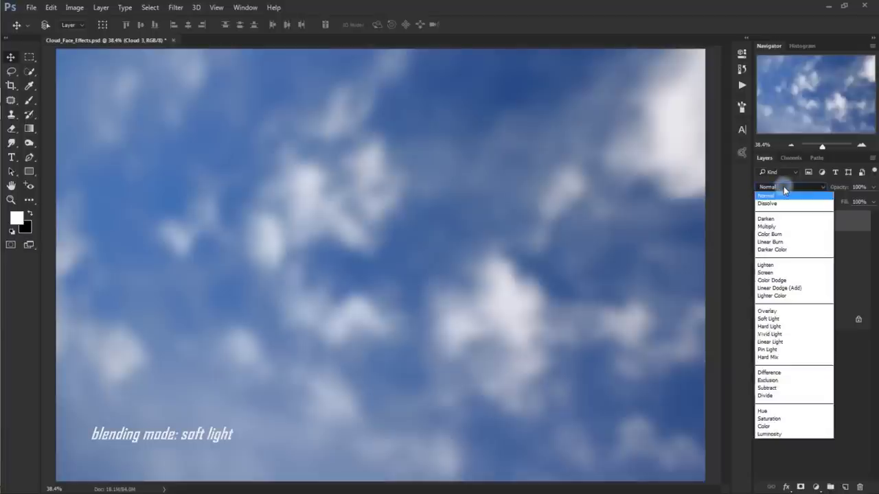
left_click(811, 327)
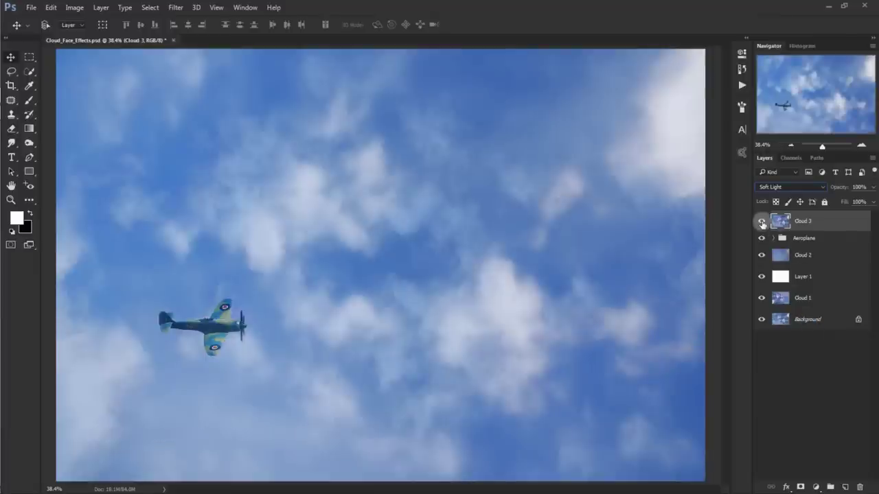
left_click(762, 222)
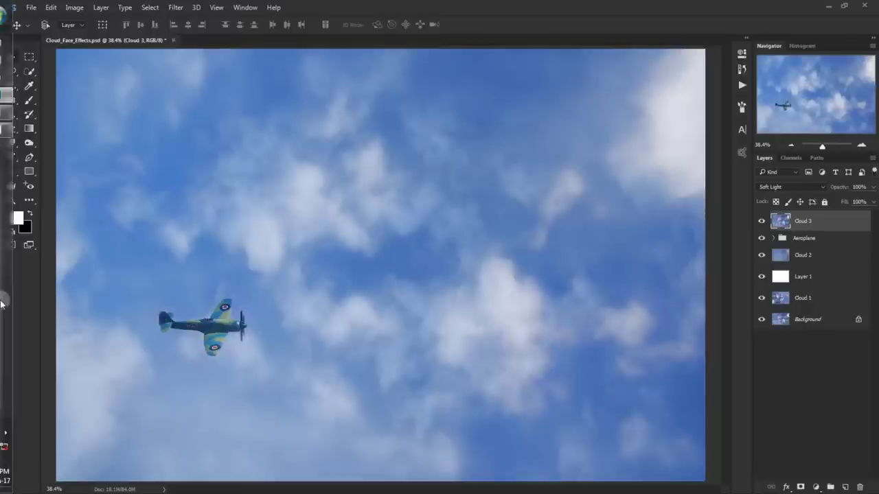
Step: Open the black-and-white portrait from Windows Photo Viewer in Adobe Photoshop
left_click(15, 119)
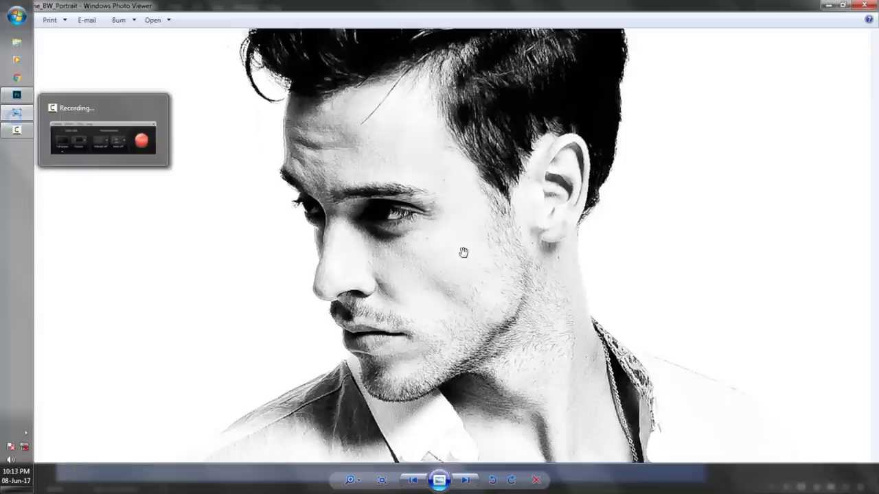
left_click(164, 23)
left_click(221, 61)
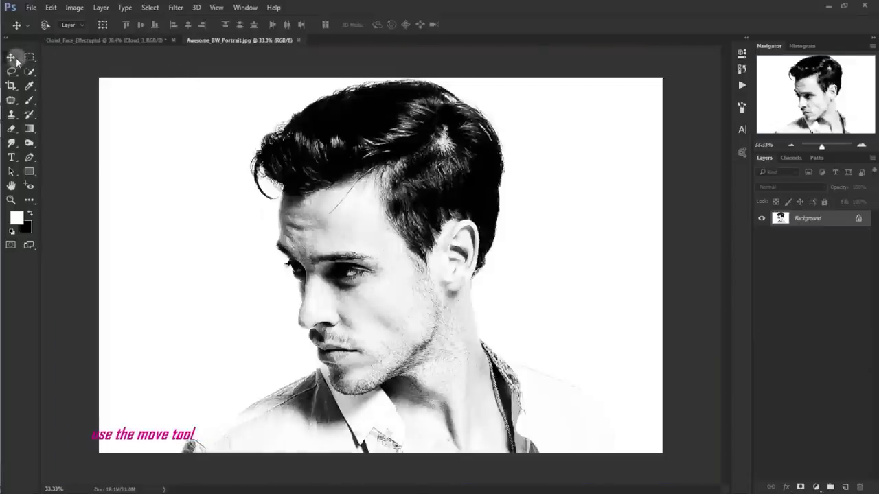
Step: Move the portrait into Cloud_Face_Effects as Layer 3, close Awesome_BW_Portrait.jpg, and align it to the top
mouse_move(221, 153)
left_mouse_down()
mouse_move(152, 41)
mouse_move(314, 216)
mouse_move(322, 254)
left_mouse_up()
left_click(247, 42)
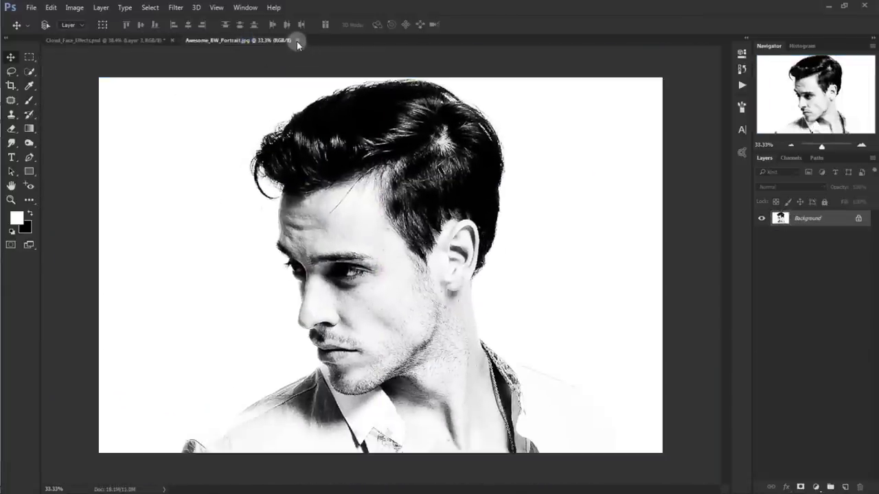
left_click(297, 40)
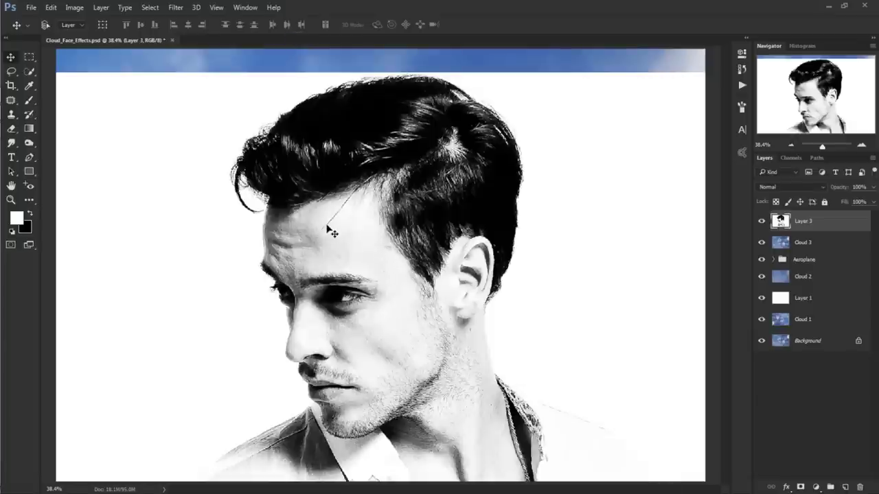
left_click_drag(226, 216, 224, 190)
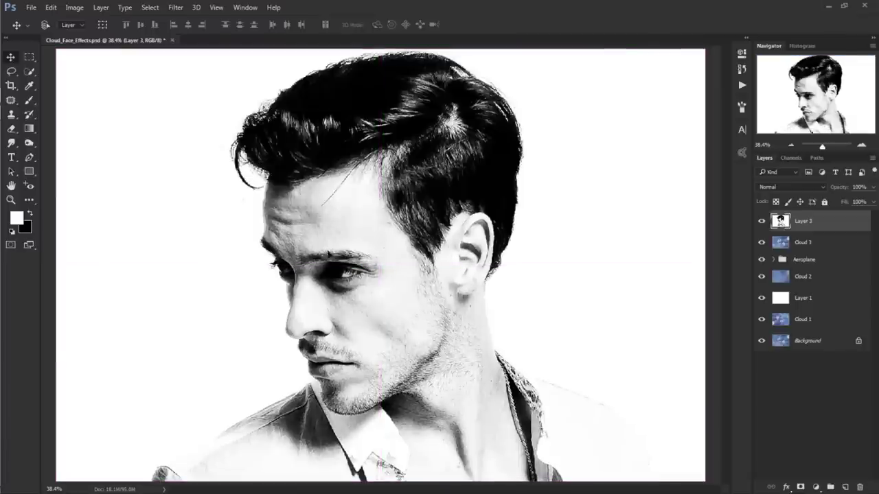
Step: Set Layer 3 to Screen blend mode at 75% opacity and invert it with Ctrl+I
left_click(776, 190)
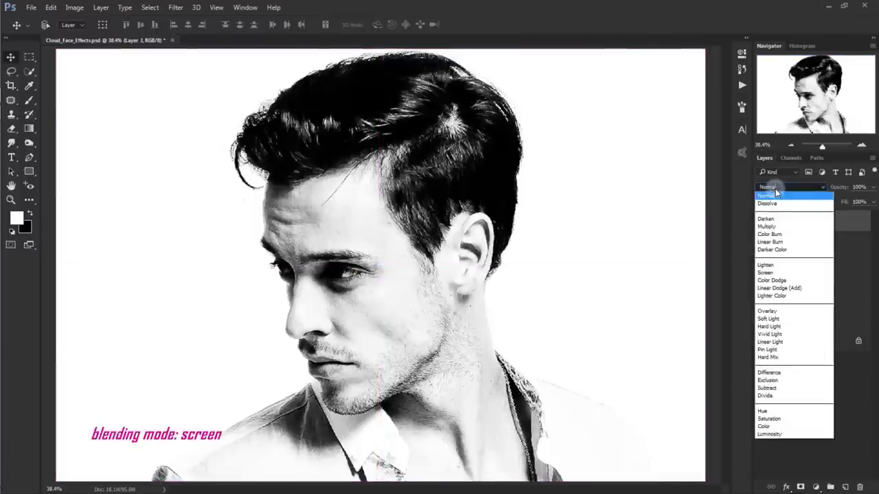
left_click(764, 272)
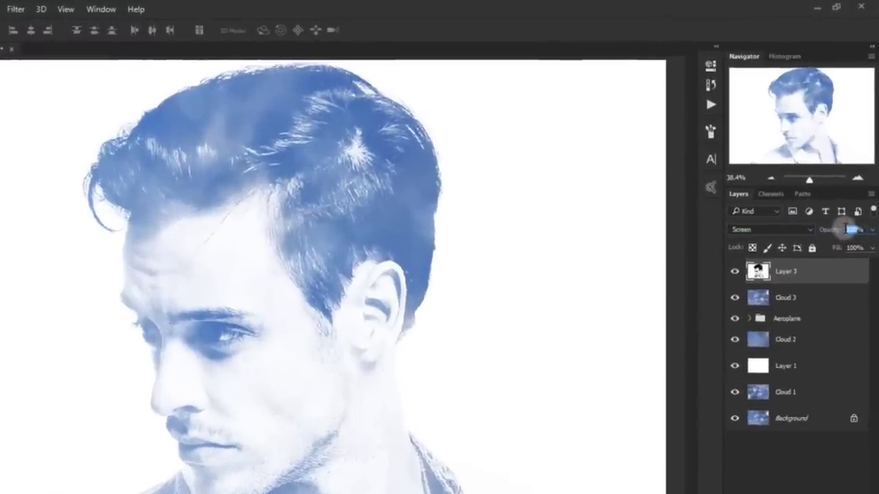
type("75")
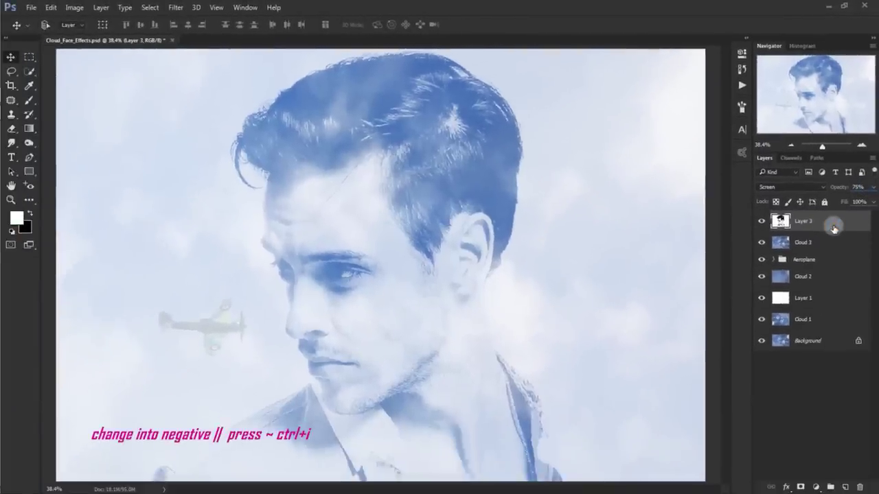
key("ctrl+i")
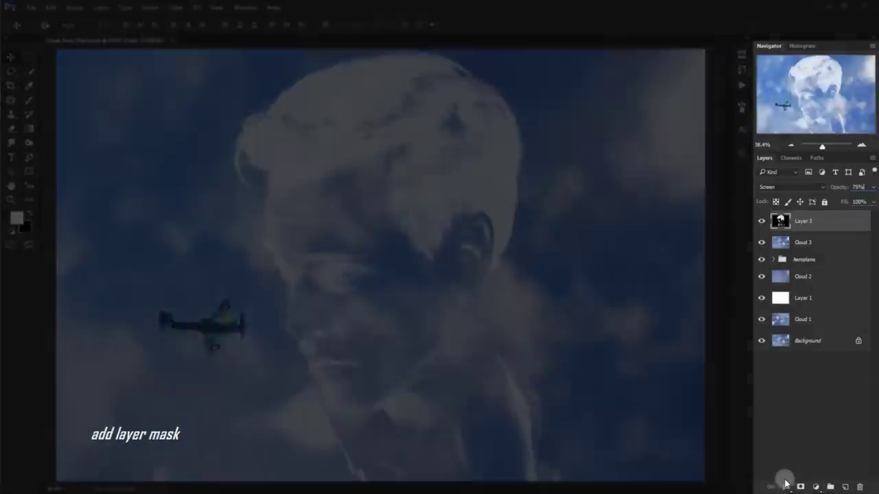
Step: Add a layer mask to Layer 3 and set a soft 65 px Eraser to 16% opacity
left_click(799, 487)
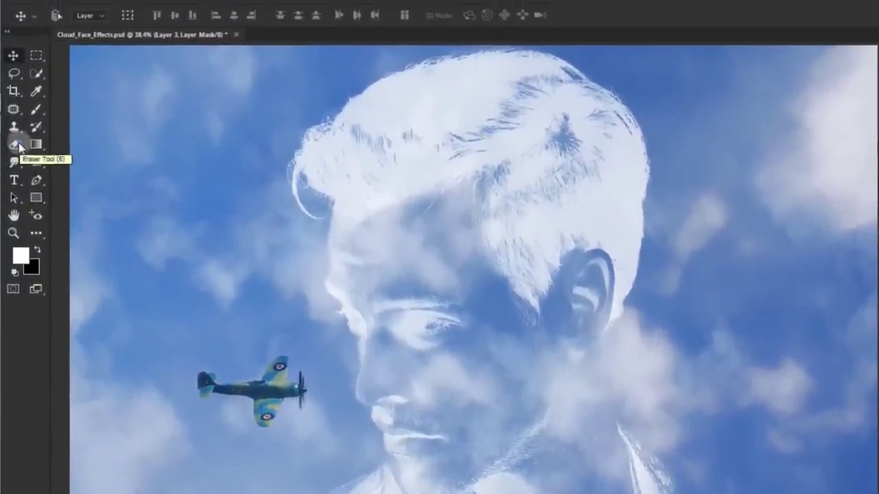
left_click(18, 153)
right_click(17, 154)
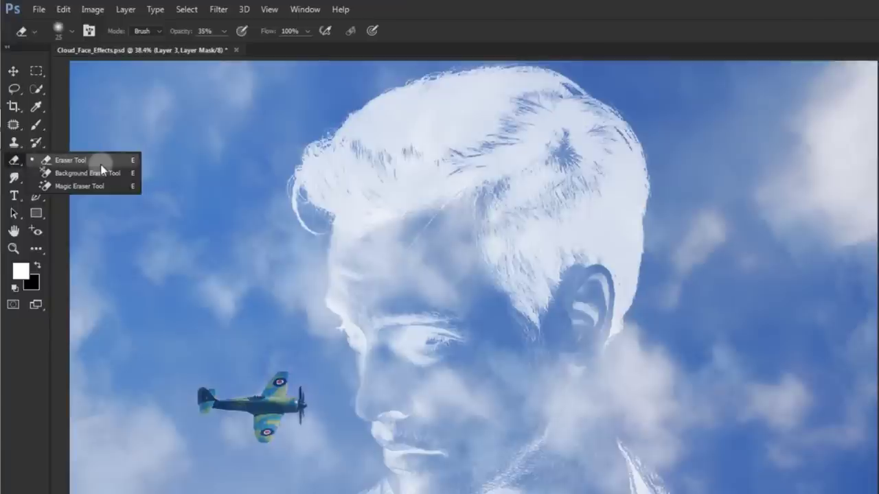
left_click(96, 160)
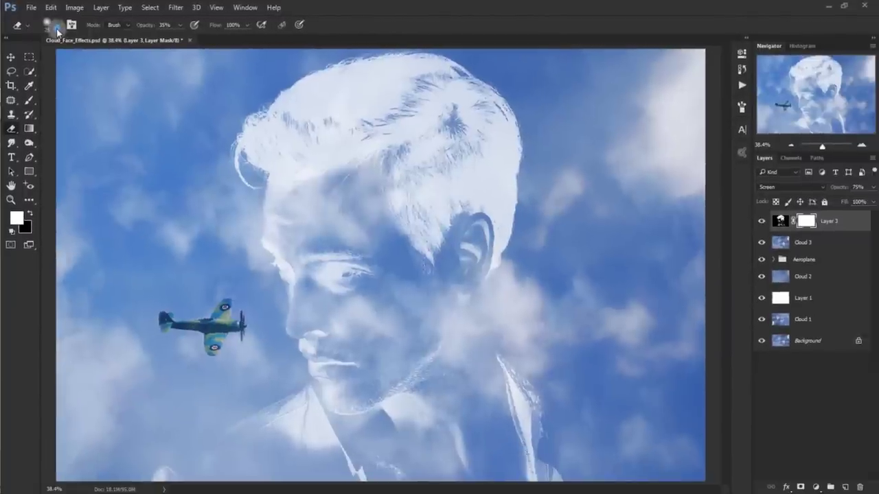
left_click(55, 26)
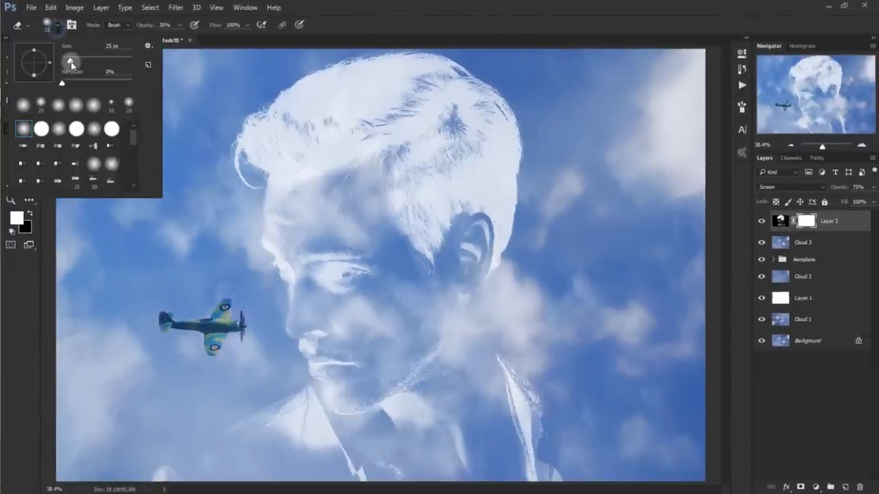
left_click_drag(70, 64, 117, 68)
left_click(180, 25)
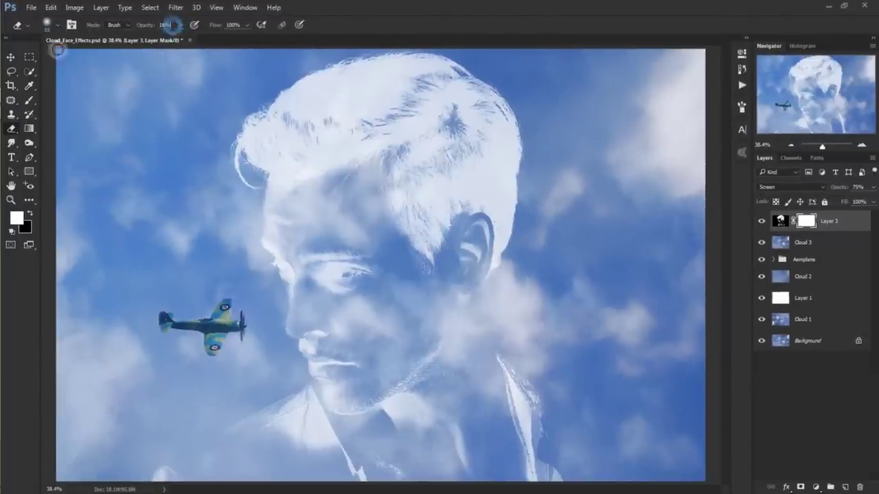
left_click(55, 25)
left_click_drag(86, 63, 84, 63)
key("Return")
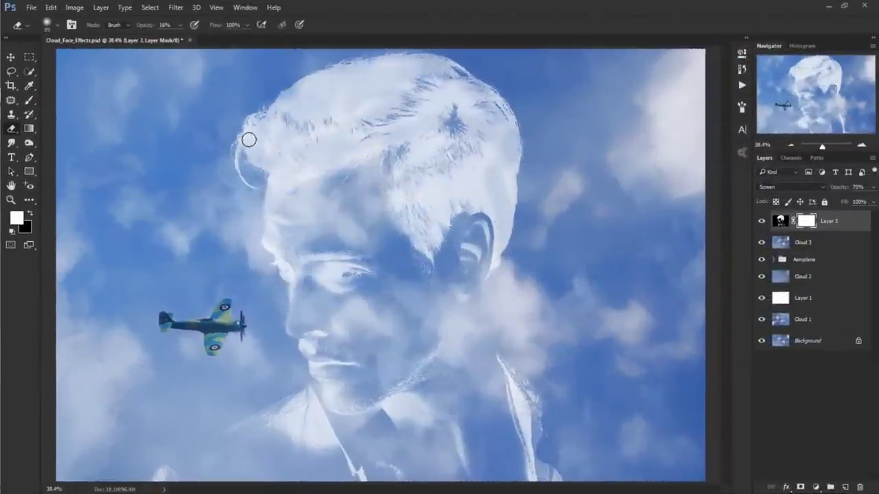
Step: Erase the portrait's hair, forehead, collar and shoulder lines so they fade into the clouds
mouse_move(248, 139)
left_mouse_down()
mouse_move(426, 98)
mouse_move(444, 214)
mouse_move(410, 151)
mouse_move(476, 94)
mouse_move(241, 186)
mouse_move(435, 171)
mouse_move(506, 103)
mouse_move(384, 96)
left_mouse_up()
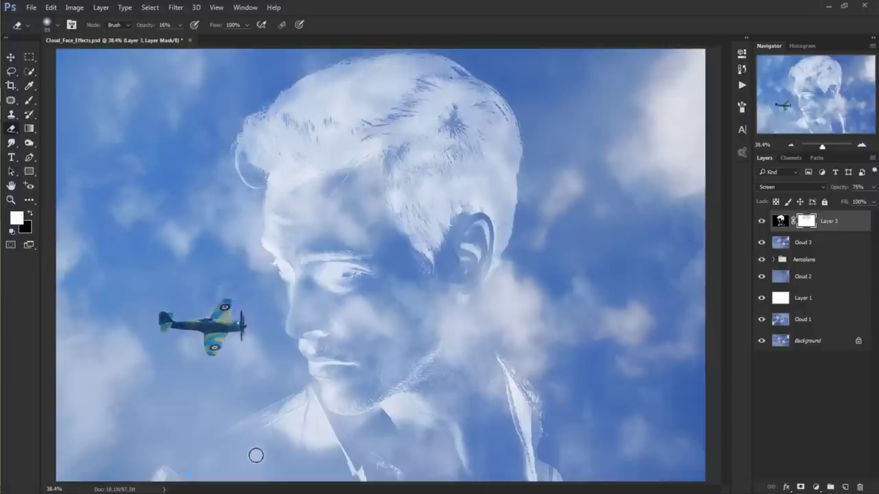
mouse_move(256, 455)
left_mouse_down()
mouse_move(272, 423)
mouse_move(217, 437)
mouse_move(514, 385)
mouse_move(526, 470)
mouse_move(555, 475)
mouse_move(526, 428)
mouse_move(286, 404)
mouse_move(284, 275)
mouse_move(330, 275)
mouse_move(418, 206)
mouse_move(412, 89)
mouse_move(334, 157)
left_mouse_up()
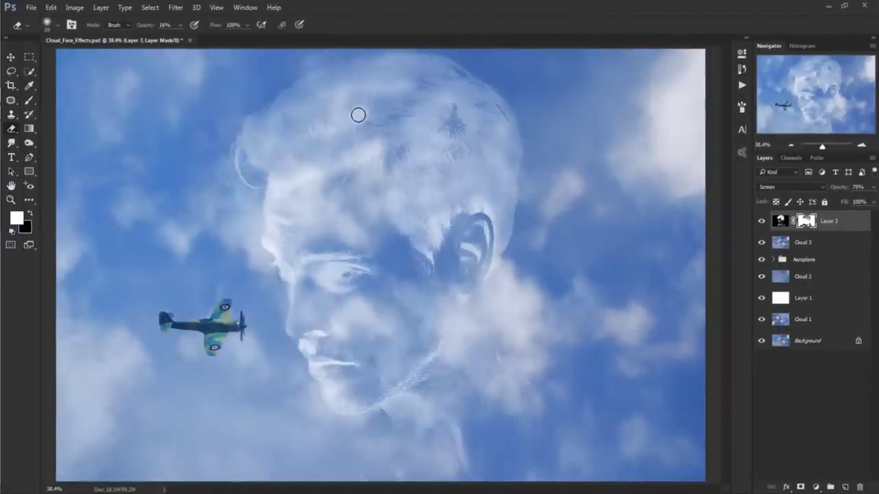
left_click(11, 58)
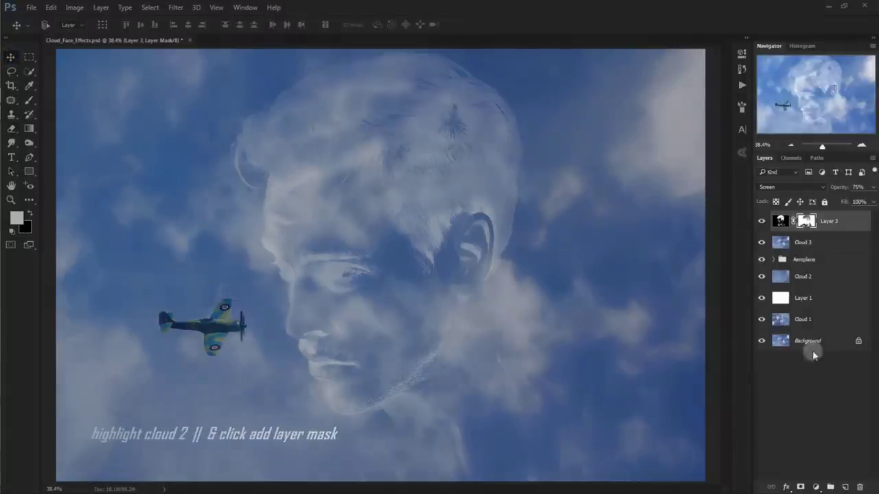
Step: Give Cloud 2 a layer mask and erase cloud at the brow, ear and forehead
left_click(823, 277)
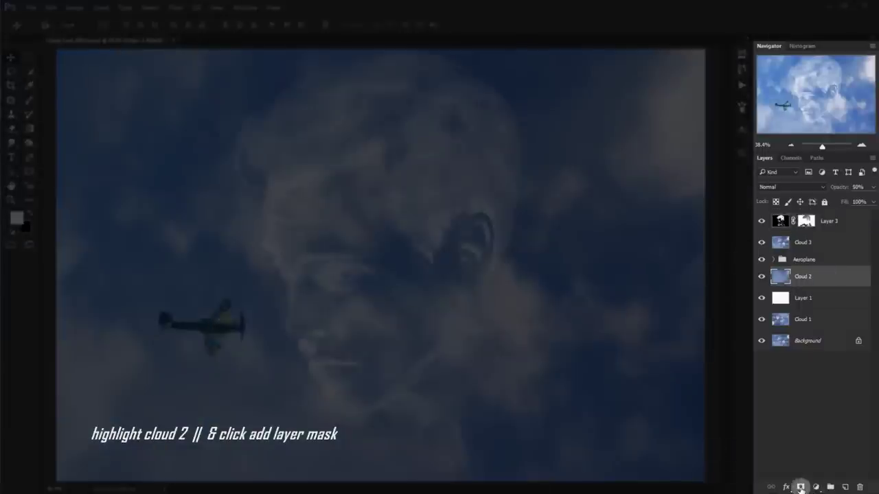
left_click(800, 487)
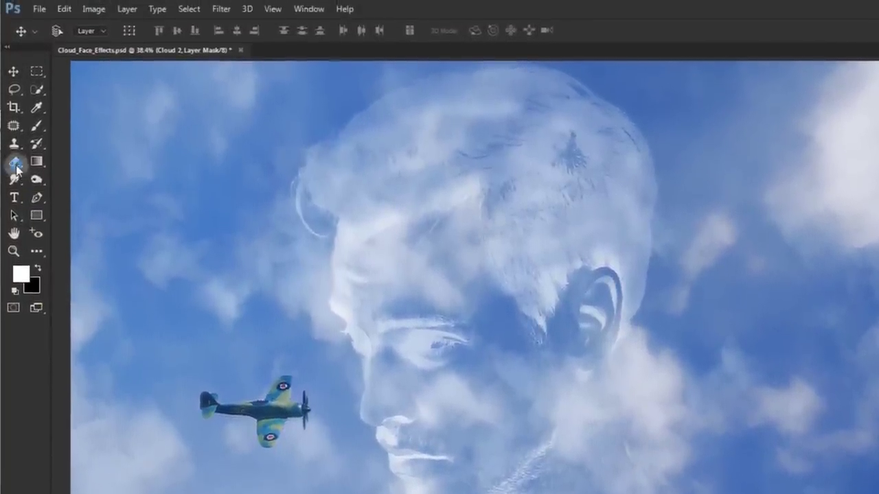
left_click_drag(17, 168, 74, 162)
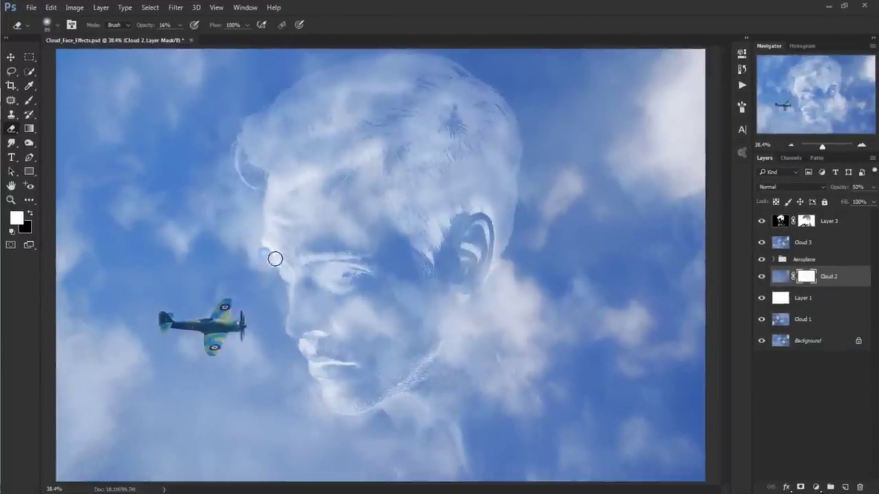
left_click_drag(275, 259, 373, 269)
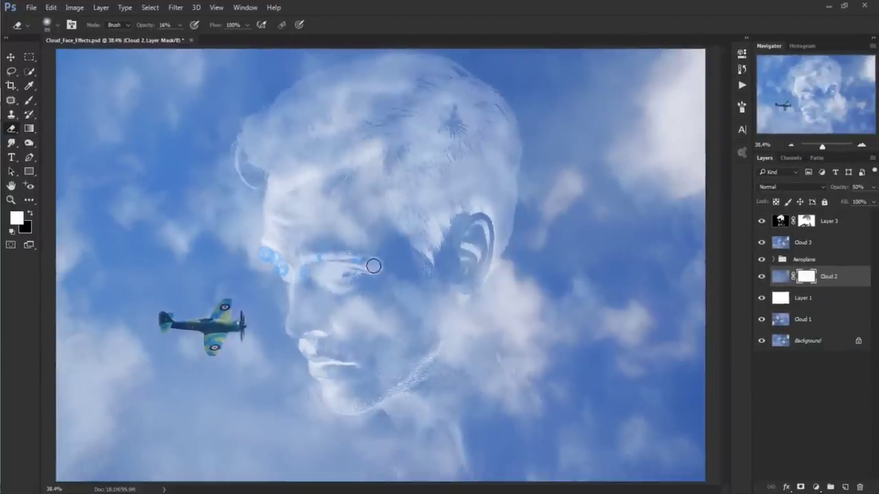
left_click_drag(466, 261, 498, 241)
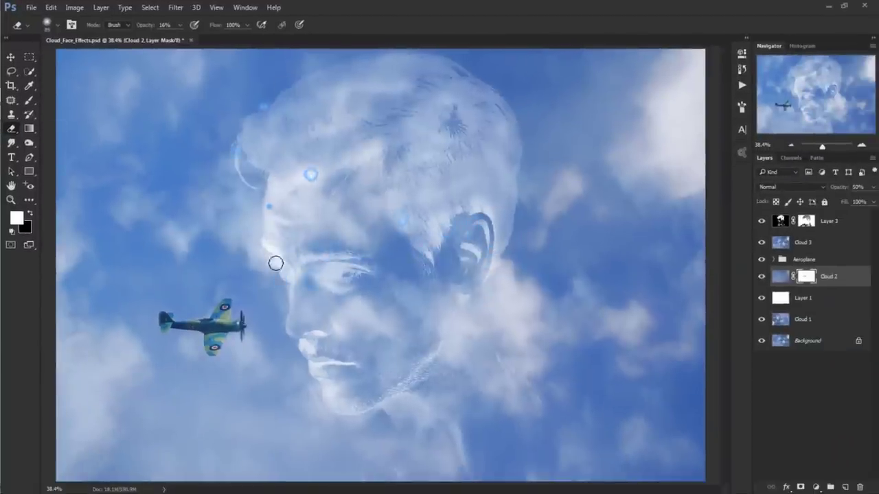
left_click_drag(474, 93, 394, 127)
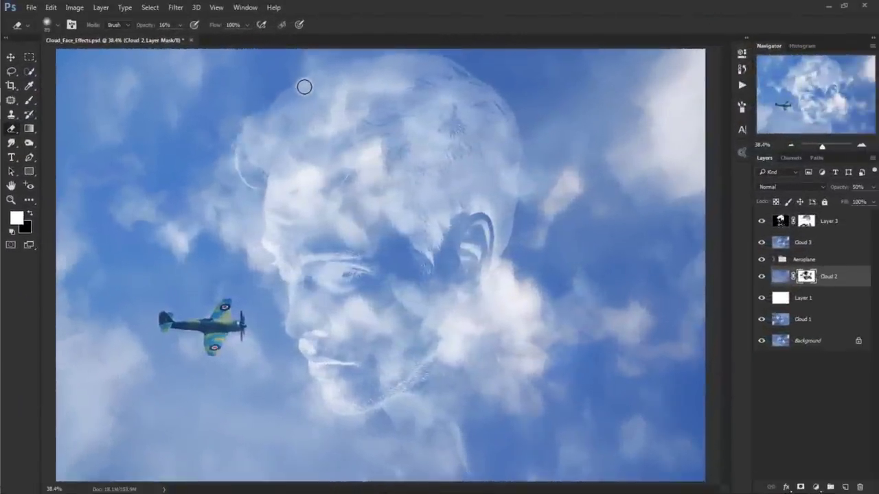
left_click(11, 58)
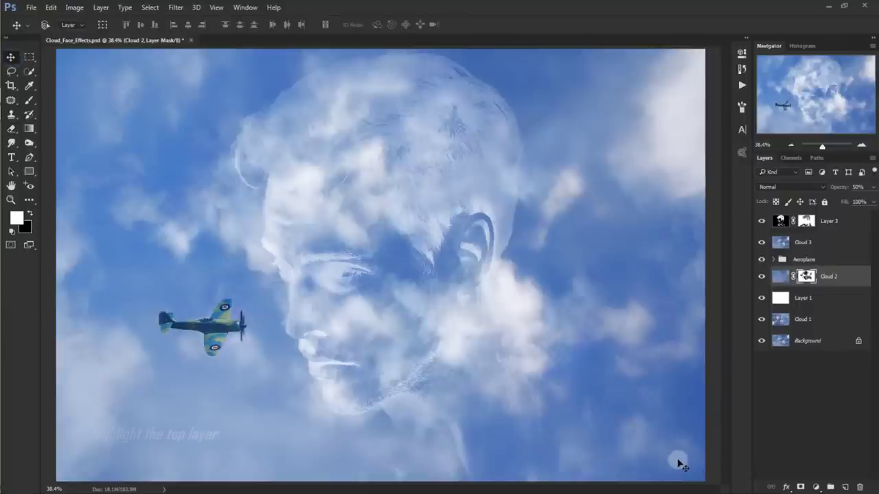
Step: Duplicate Layer 3 and apply a Gaussian Blur to the copy
left_click(856, 225)
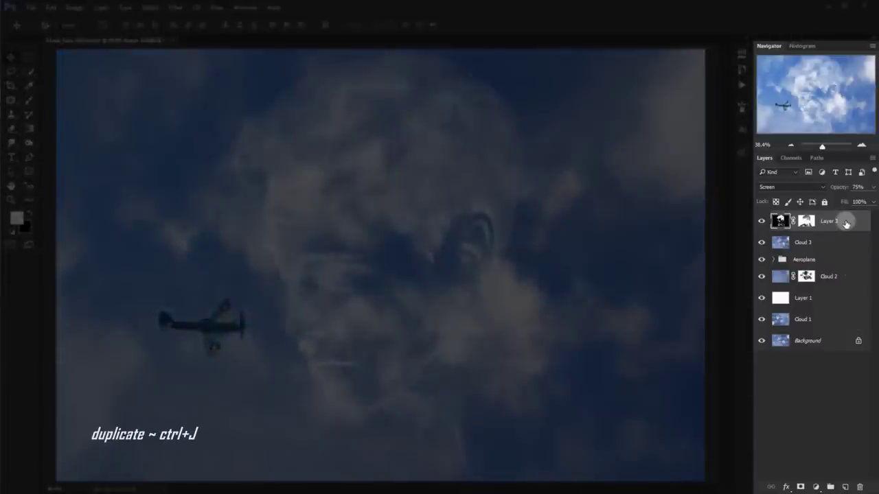
key("ctrl+j")
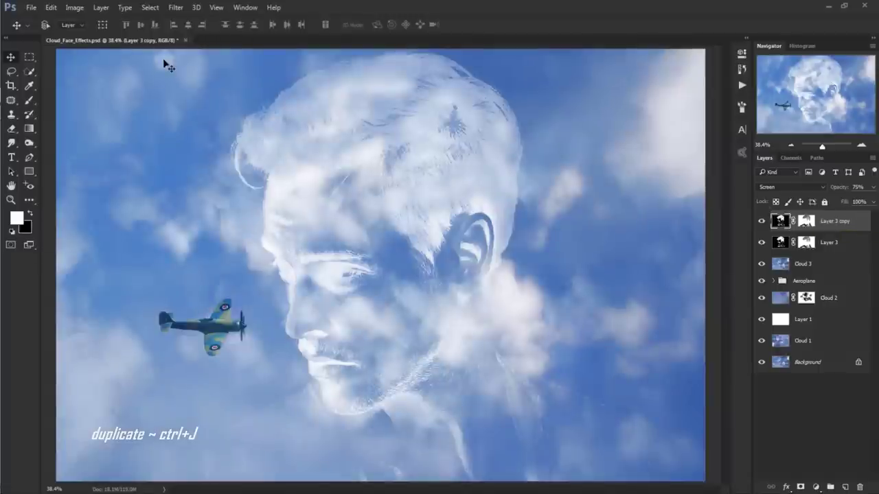
left_click(177, 8)
mouse_move(206, 128)
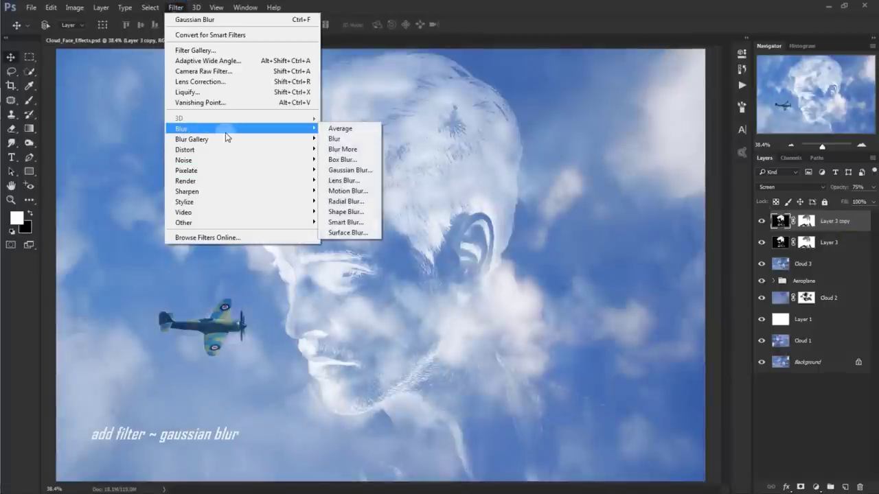
left_click(350, 170)
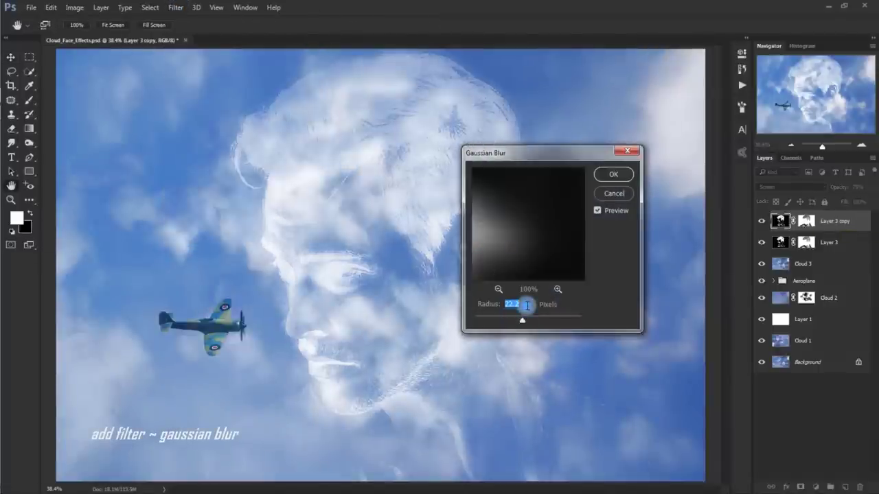
left_click(621, 179)
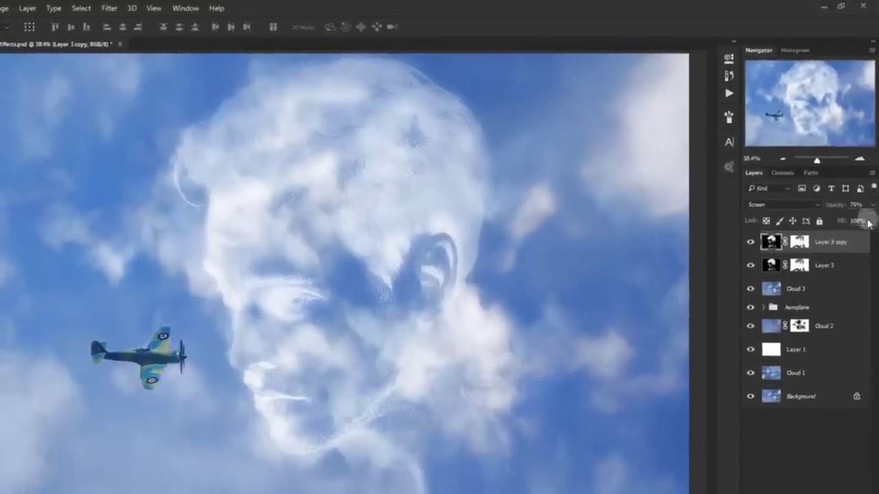
Step: Set Layer 3 copy's opacity to 50% and toggle it to compare
left_click_drag(853, 251, 843, 254)
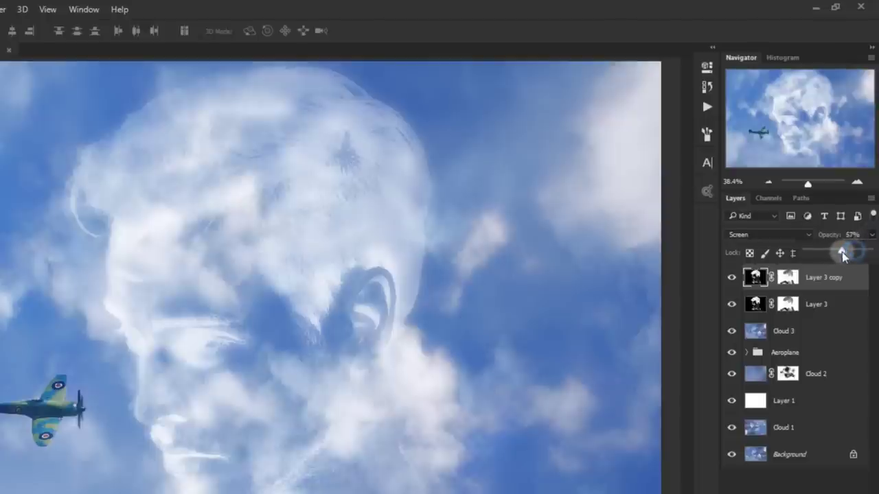
left_click(852, 235)
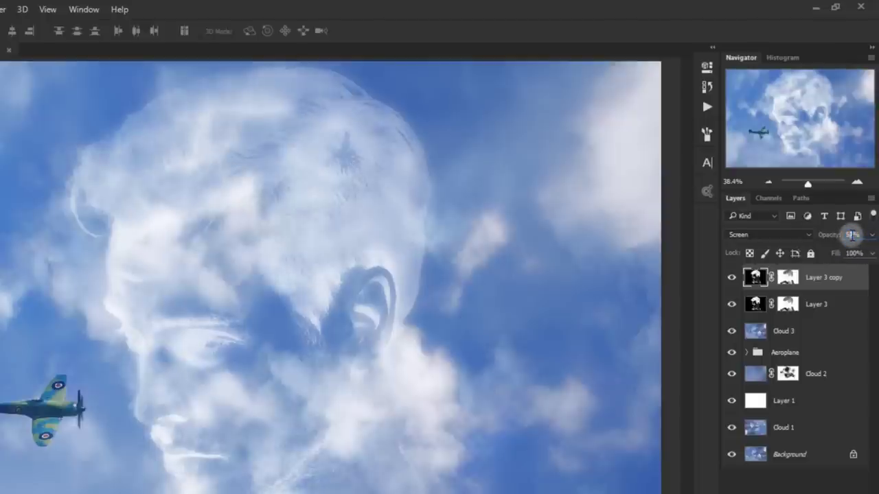
type("50")
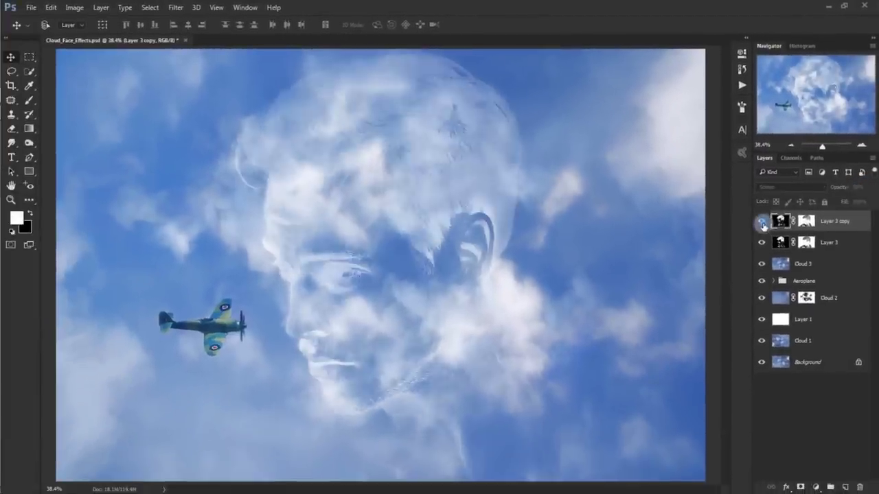
left_click(762, 222)
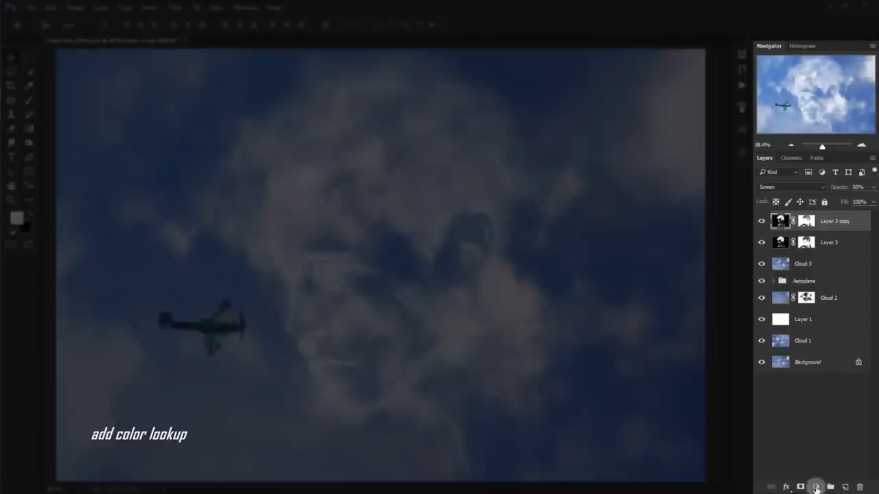
Step: Add a Color Lookup layer using DropBlues.3DL in Darken mode, then toggle it to compare
left_click(815, 486)
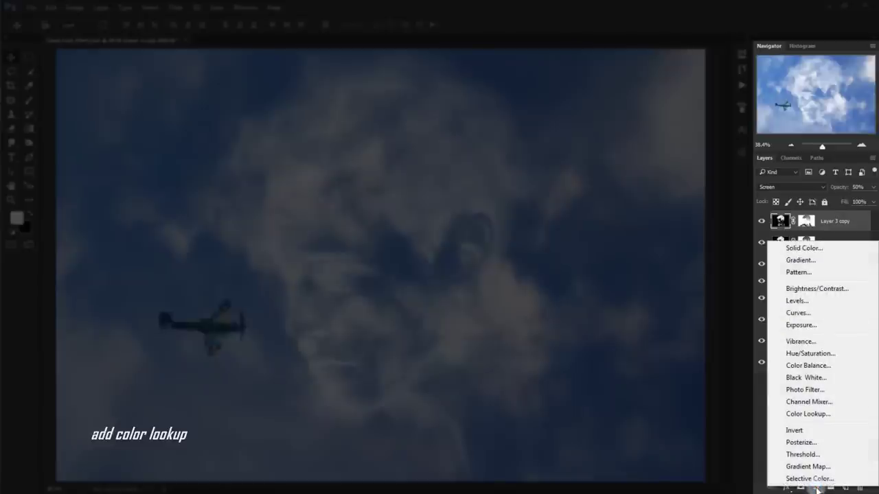
left_click(808, 413)
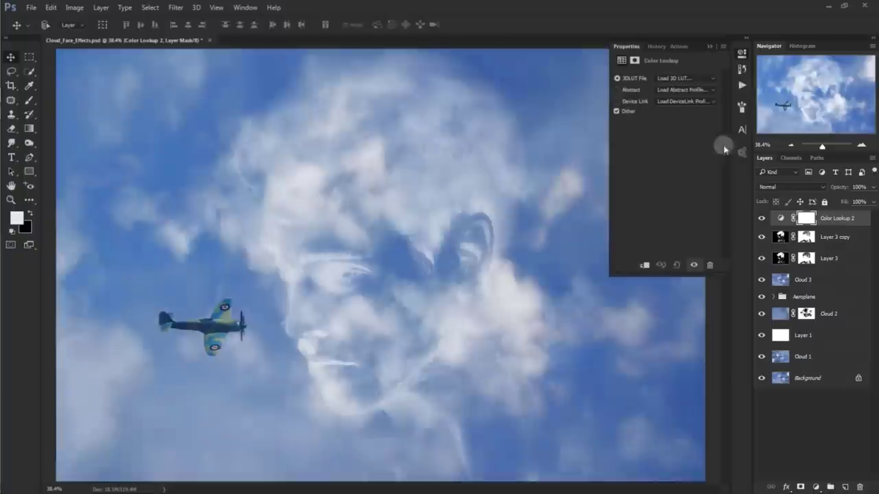
left_click(682, 81)
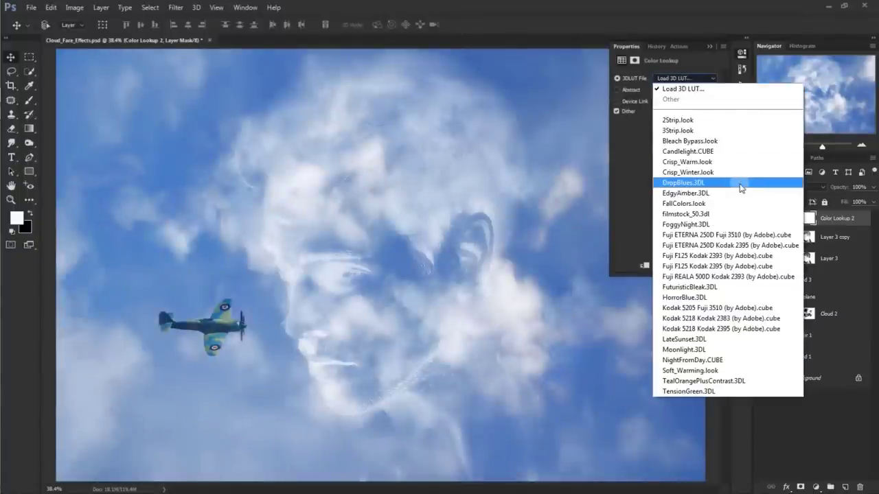
left_click(741, 184)
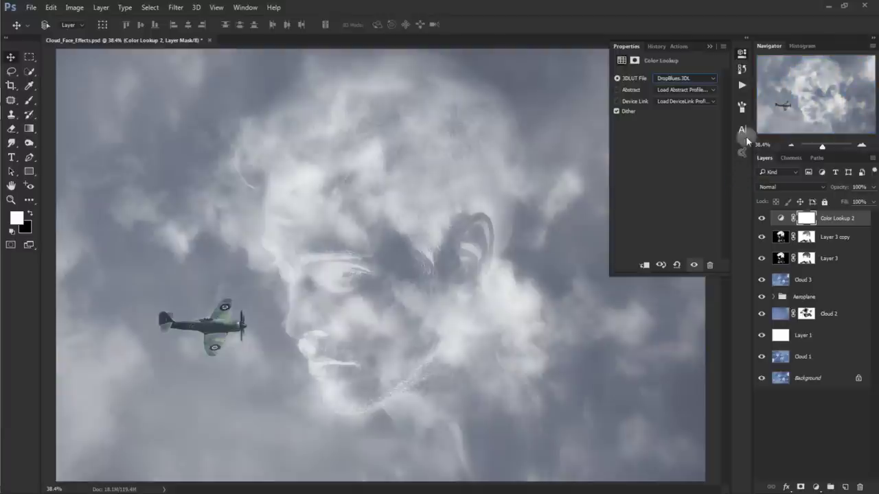
left_click(711, 48)
left_click(771, 187)
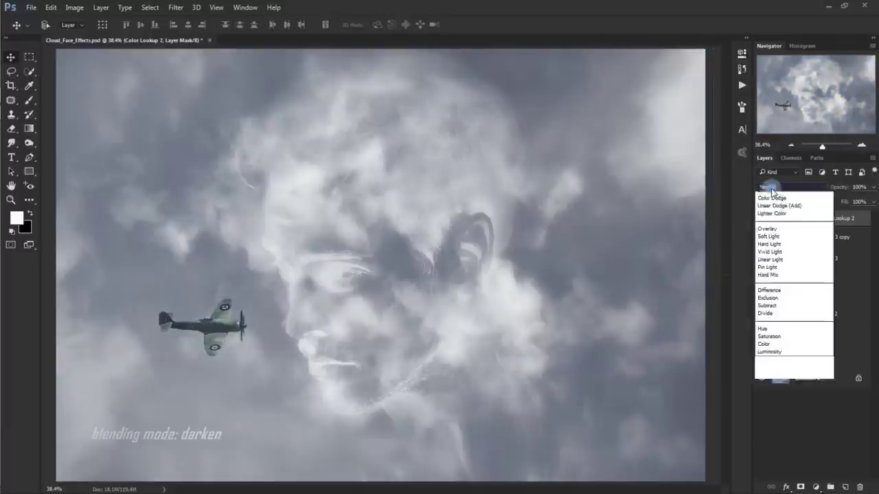
left_click(786, 219)
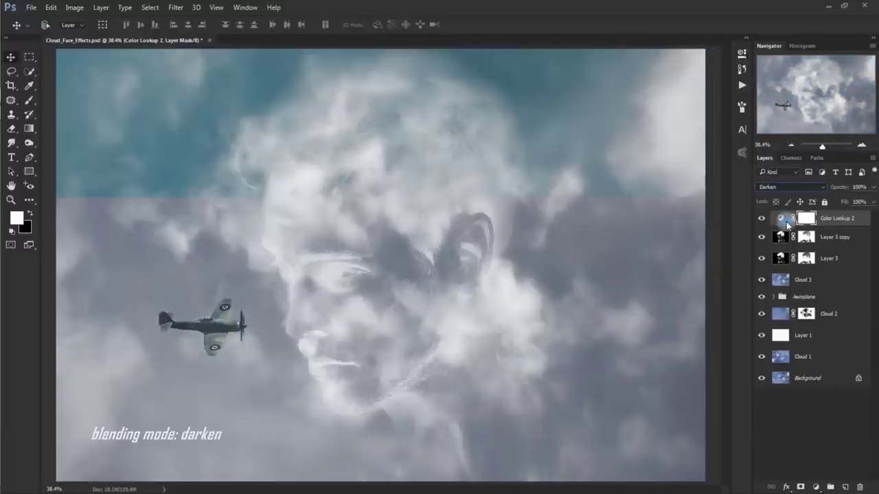
left_click(761, 218)
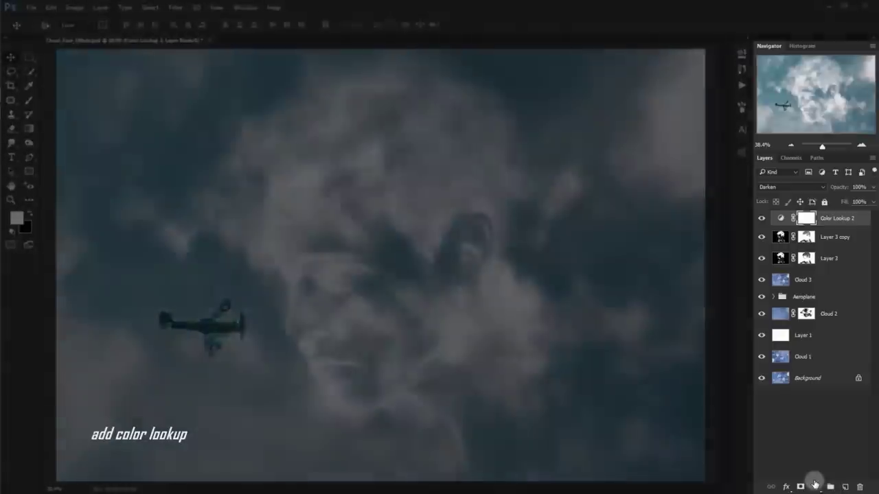
Step: Add Color Lookup 3 with the Kodak 5218 Kodak 2383 look, Multiply at 25% opacity
left_click(815, 486)
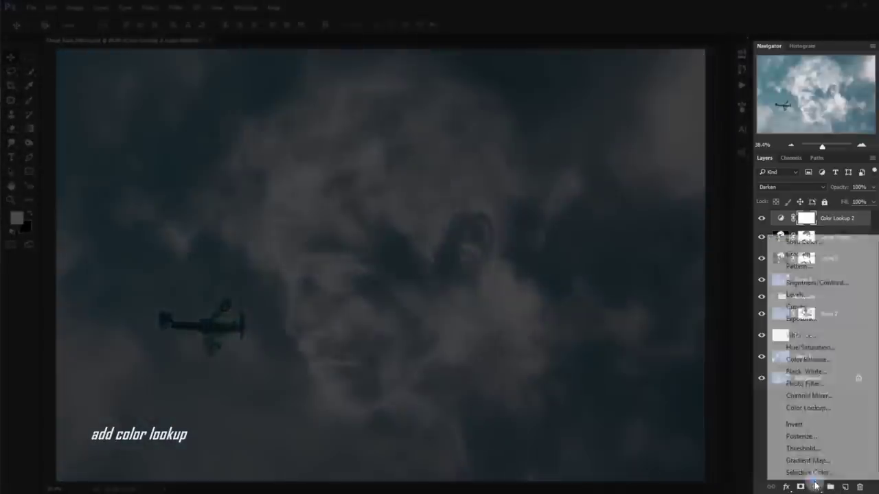
left_click(832, 409)
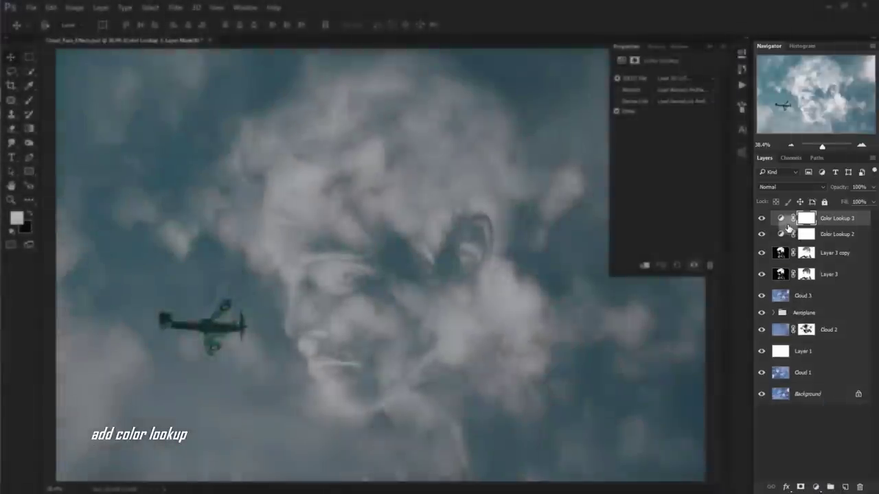
left_click(705, 78)
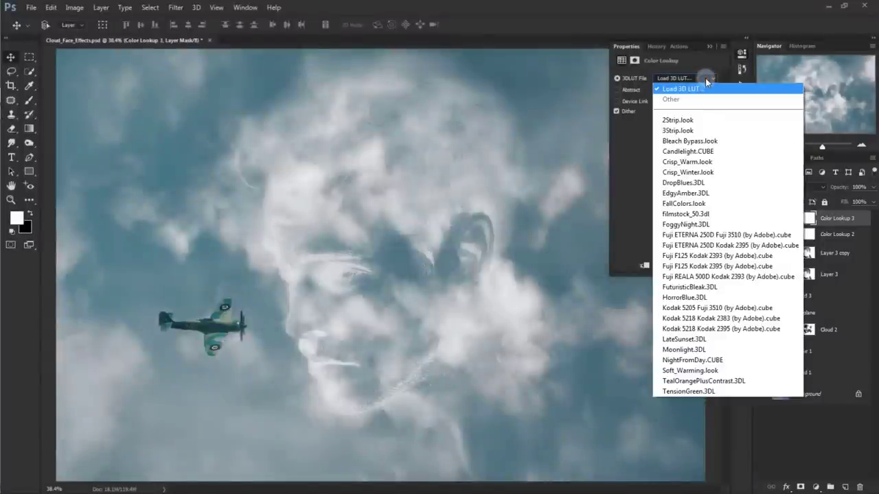
left_click(793, 320)
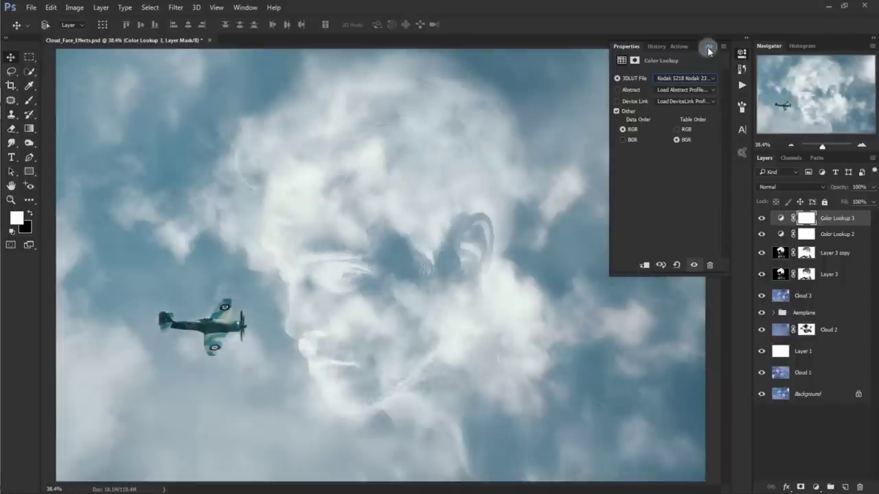
left_click(709, 48)
left_click(781, 187)
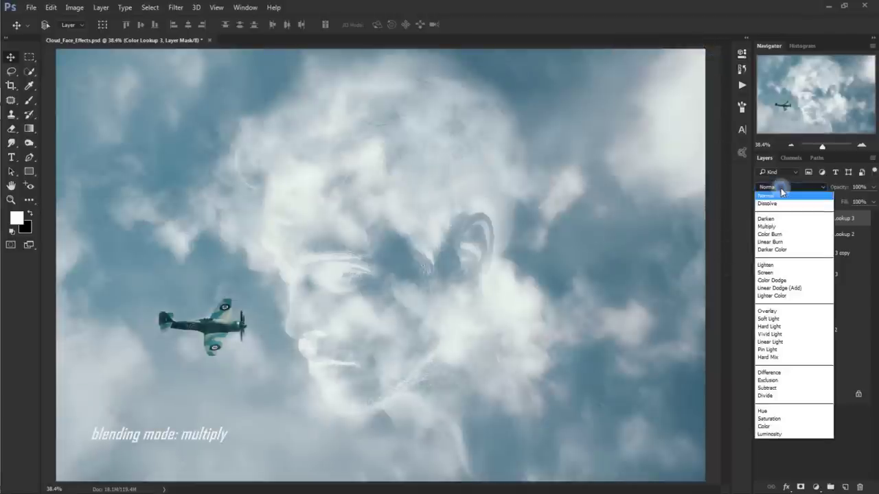
left_click(782, 226)
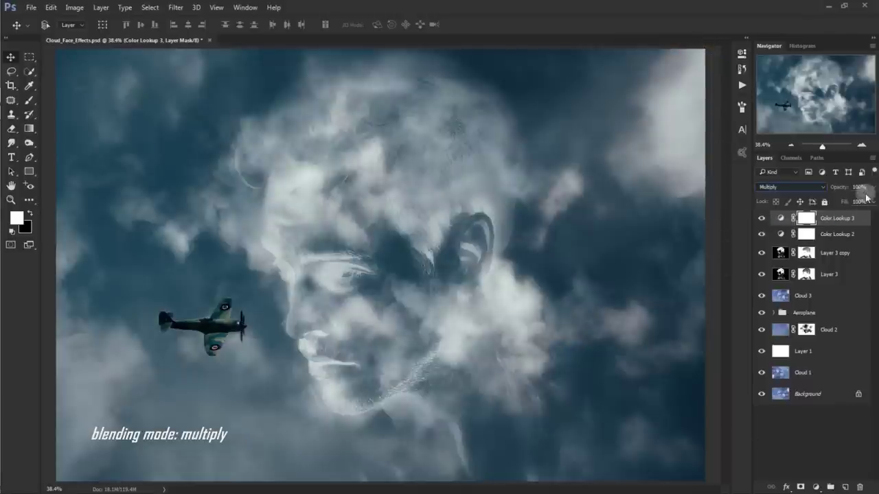
left_click(857, 187)
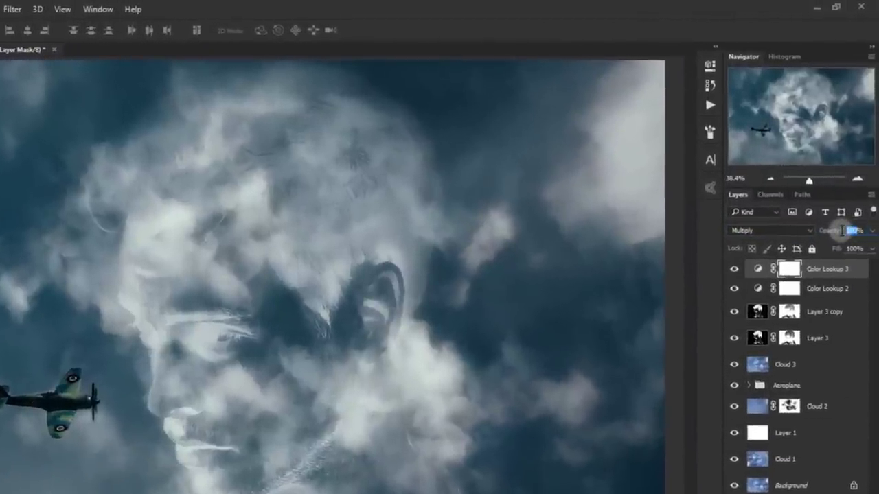
type("25")
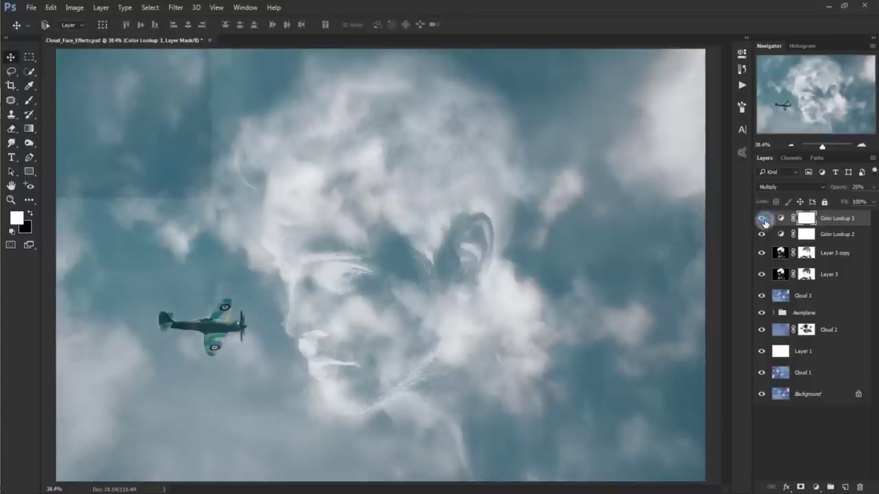
left_click(761, 219)
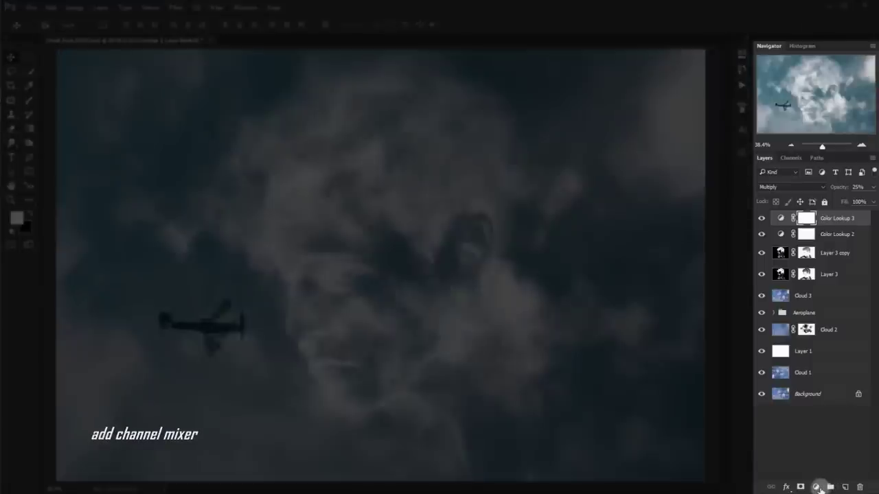
Step: Add a Channel Mixer with the Black & White with Green Filter preset, Soft Light, 50% opacity
left_click(819, 487)
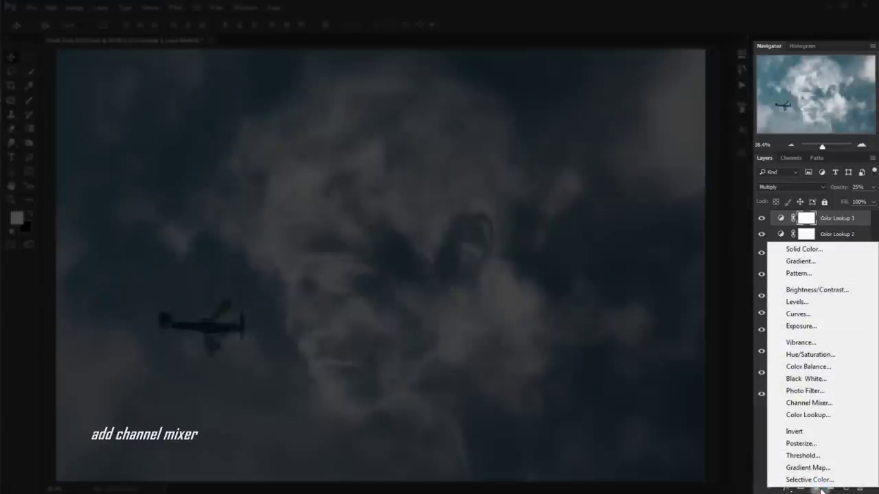
left_click(848, 404)
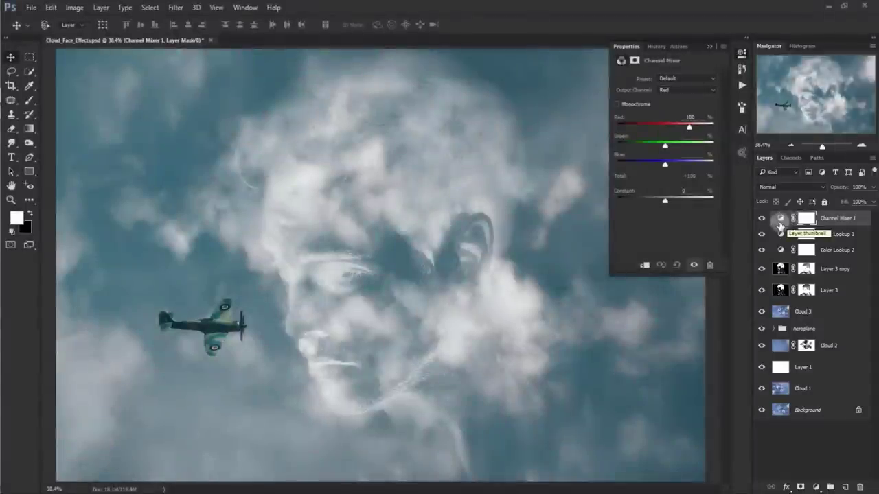
left_click(683, 79)
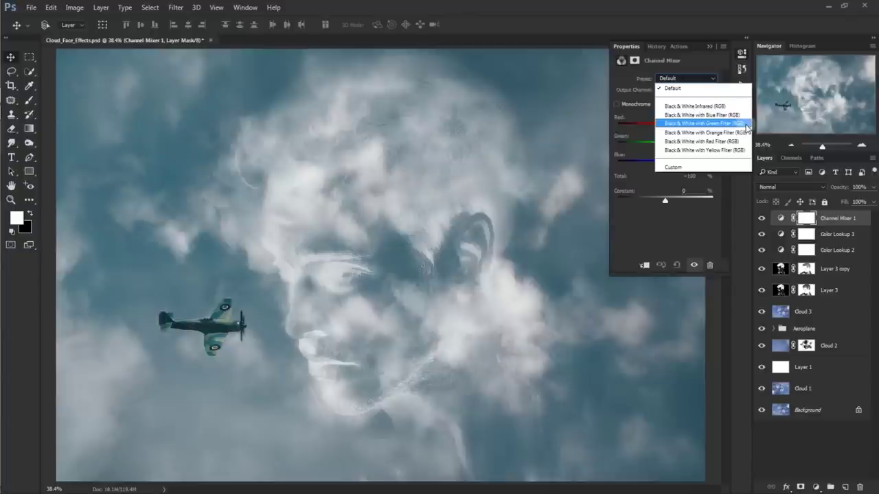
left_click(745, 124)
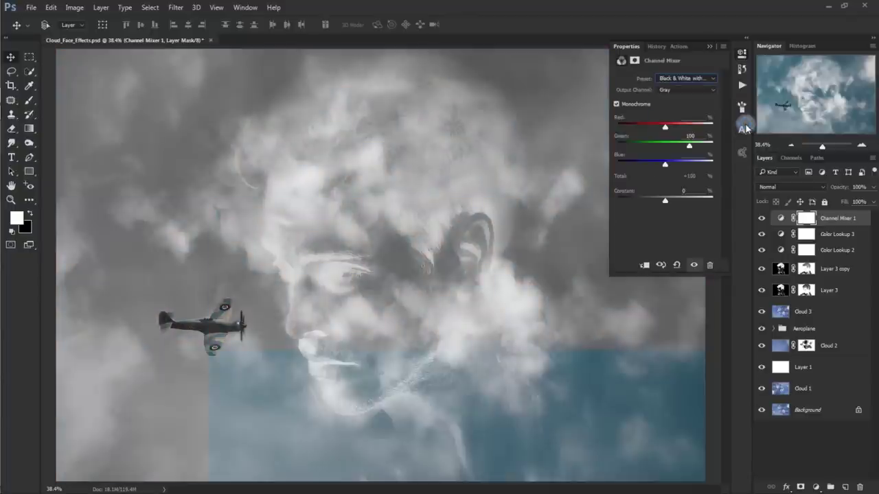
left_click(709, 48)
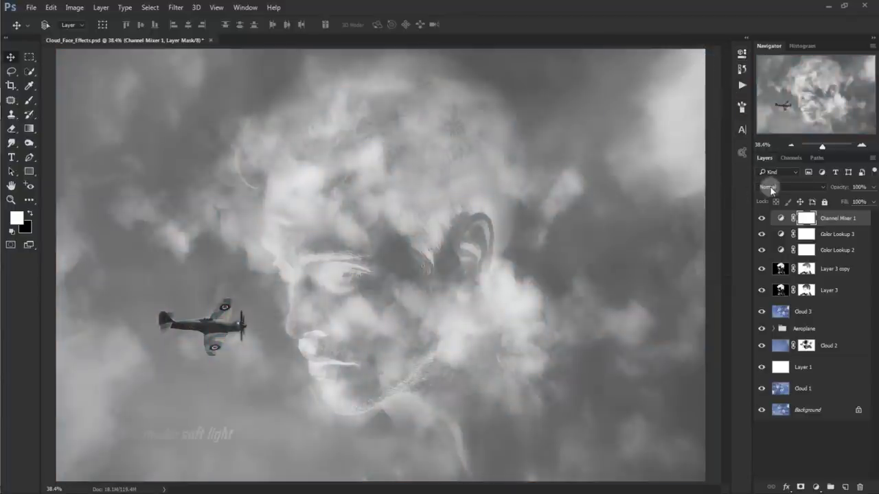
left_click(768, 187)
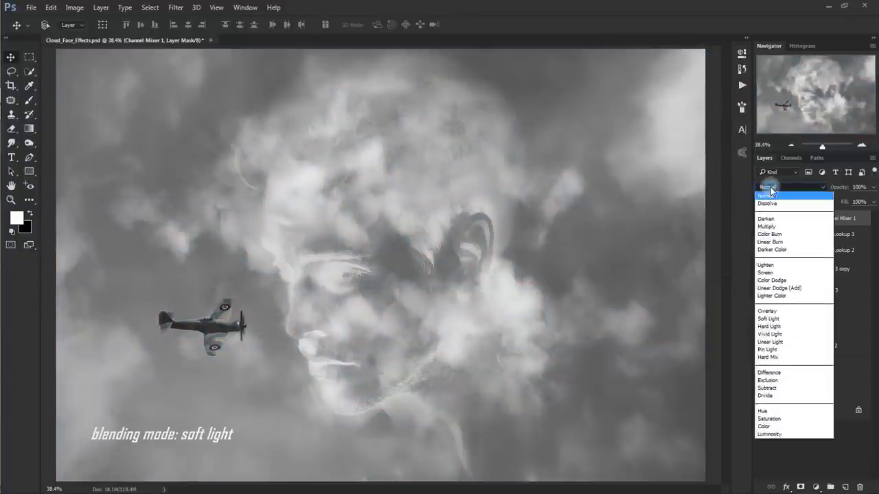
left_click(813, 318)
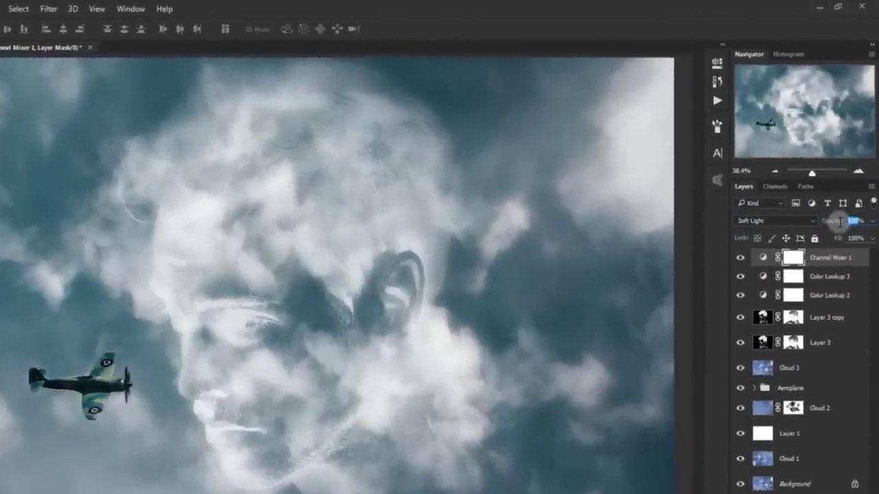
type("50")
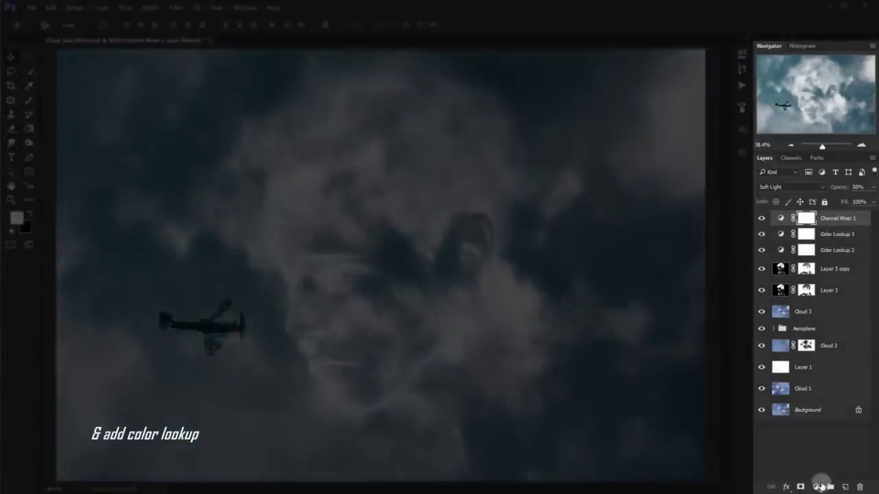
Step: Add Color Lookup 4 using Crisp_Warm.look at 50% opacity, then hide it to compare
left_click(817, 487)
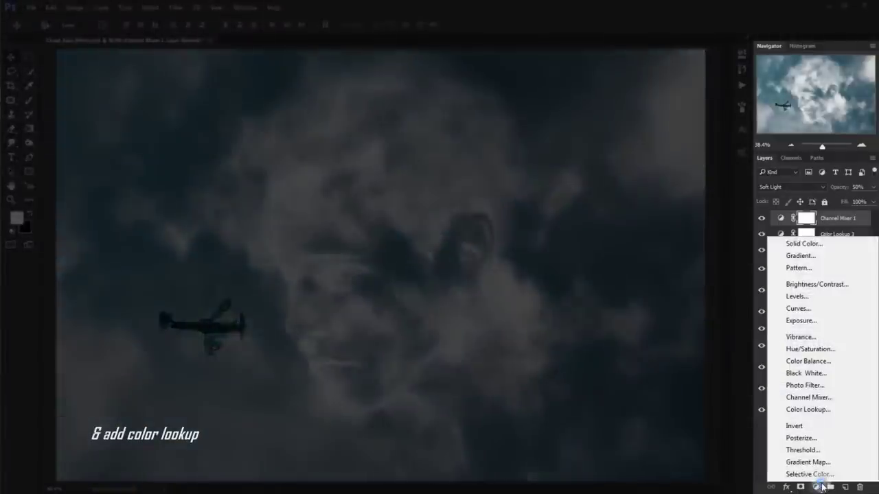
left_click(831, 410)
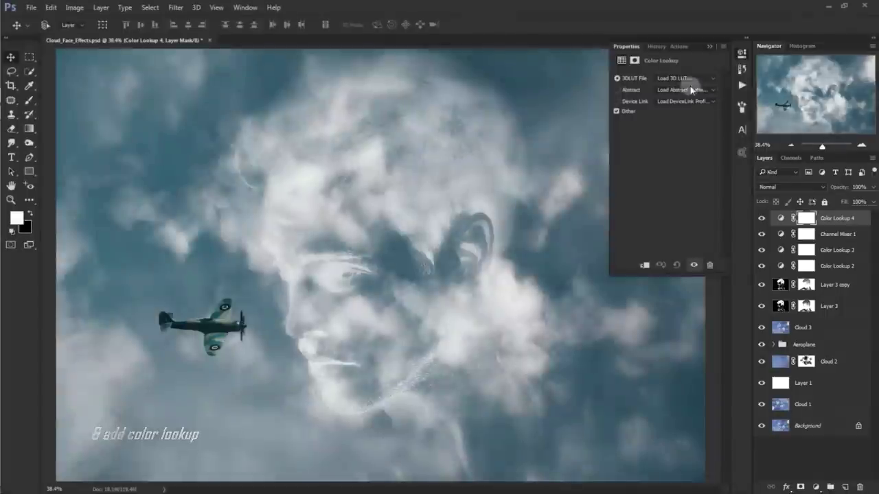
left_click(686, 79)
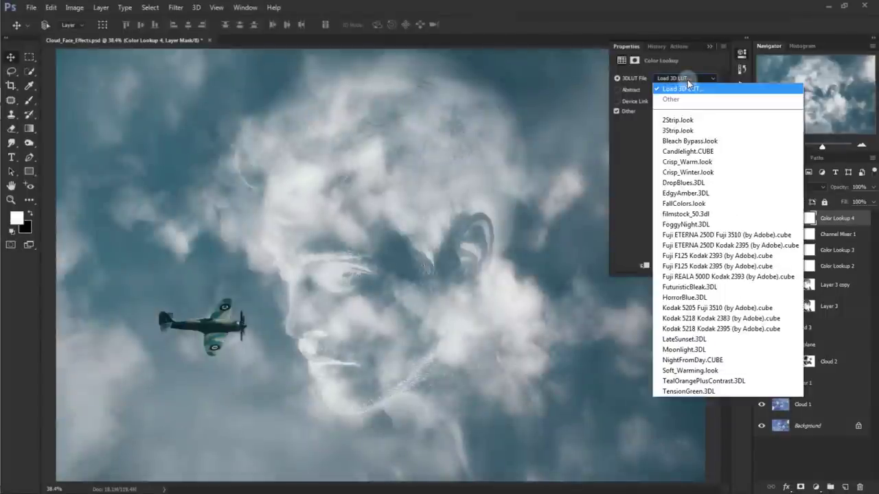
left_click(727, 163)
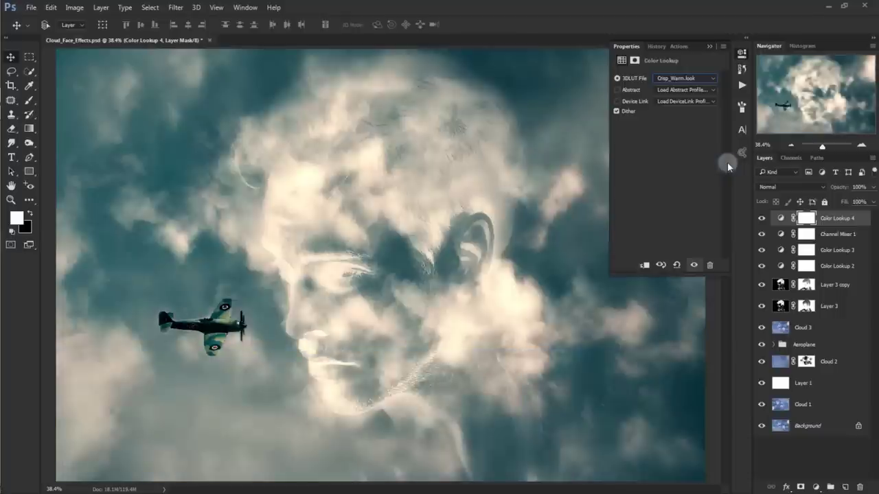
left_click(710, 47)
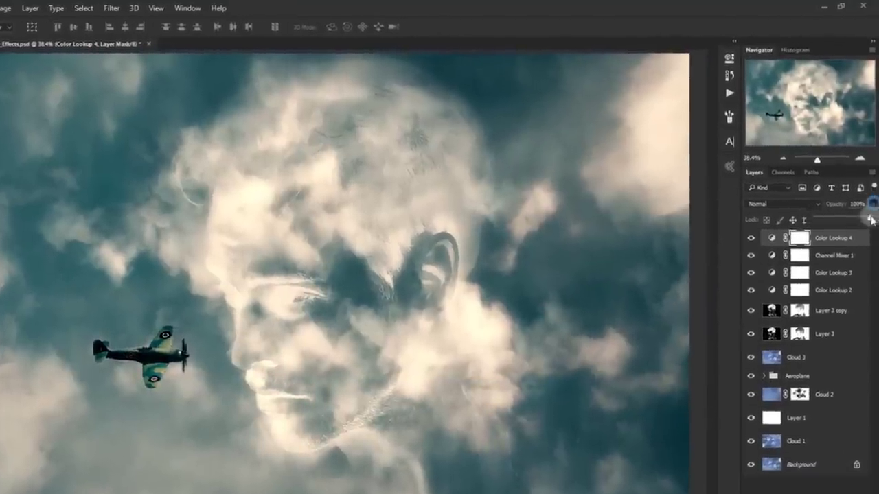
left_click_drag(871, 219, 855, 218)
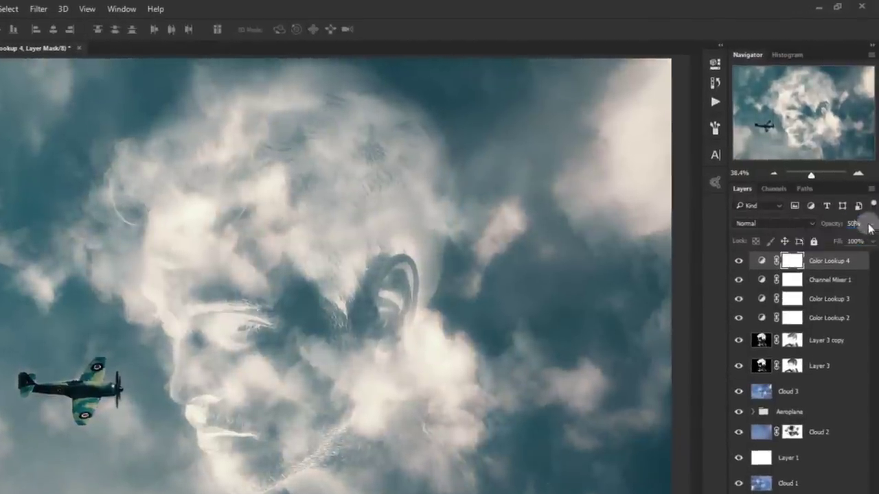
left_click(859, 223)
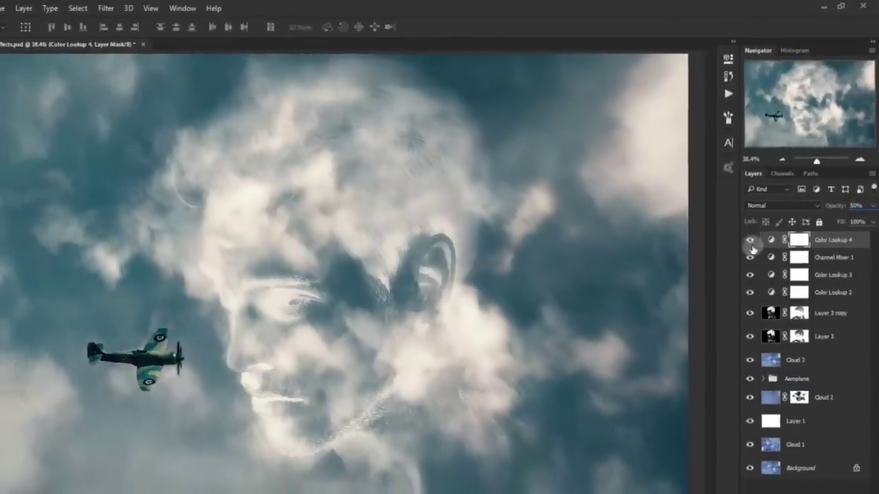
left_click(760, 220)
Step: Turn the Color Lookup 4 warm layer back on to review the final image
left_click(761, 220)
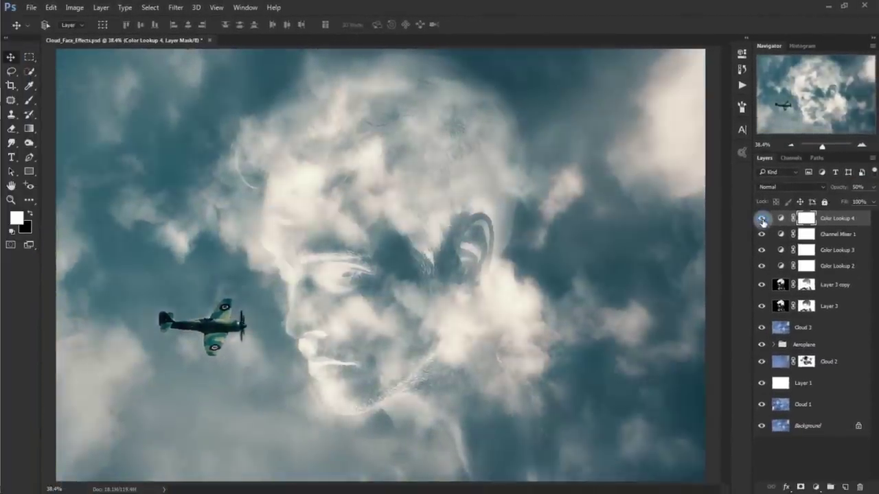